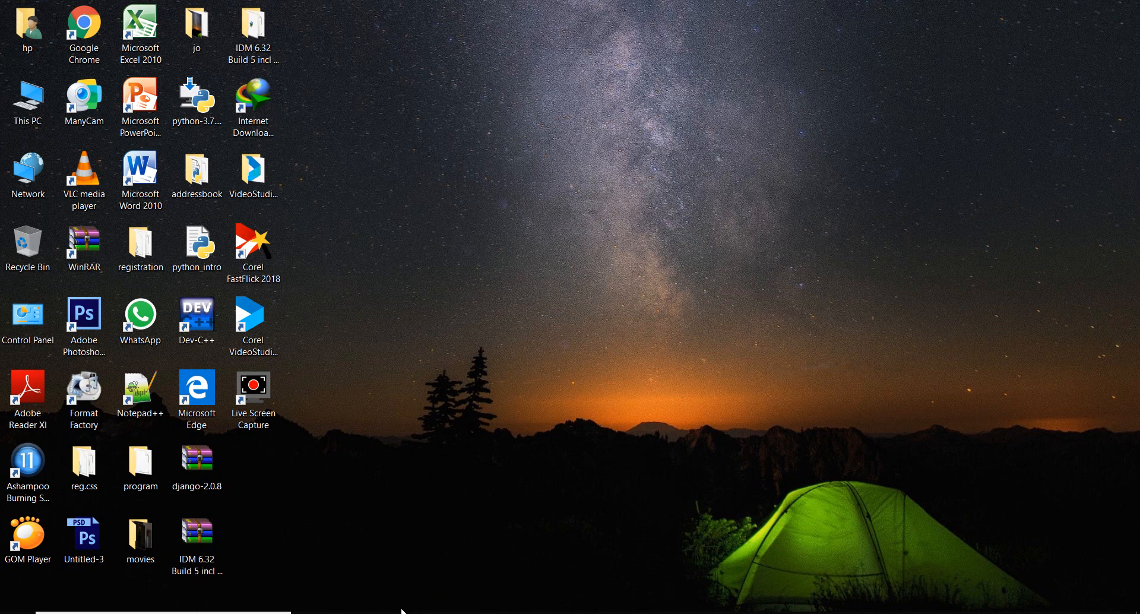
- Switch to Google Chrome and search Google for dialogflow
{"action": "mouse_move", "coordinate": [383, 612]}
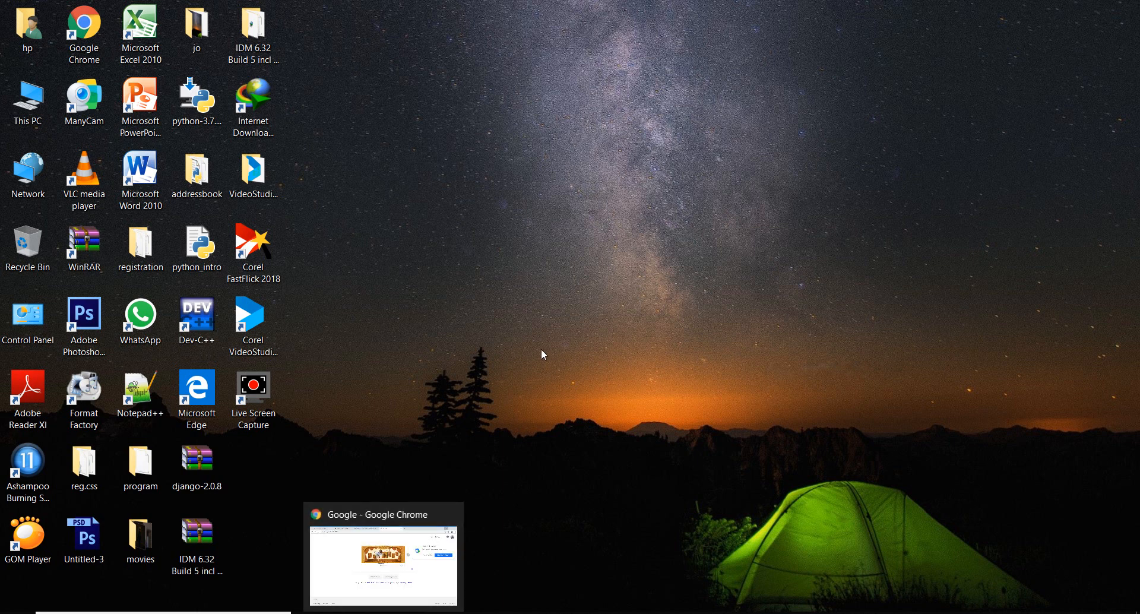
{"action": "left_click", "coordinate": [384, 612]}
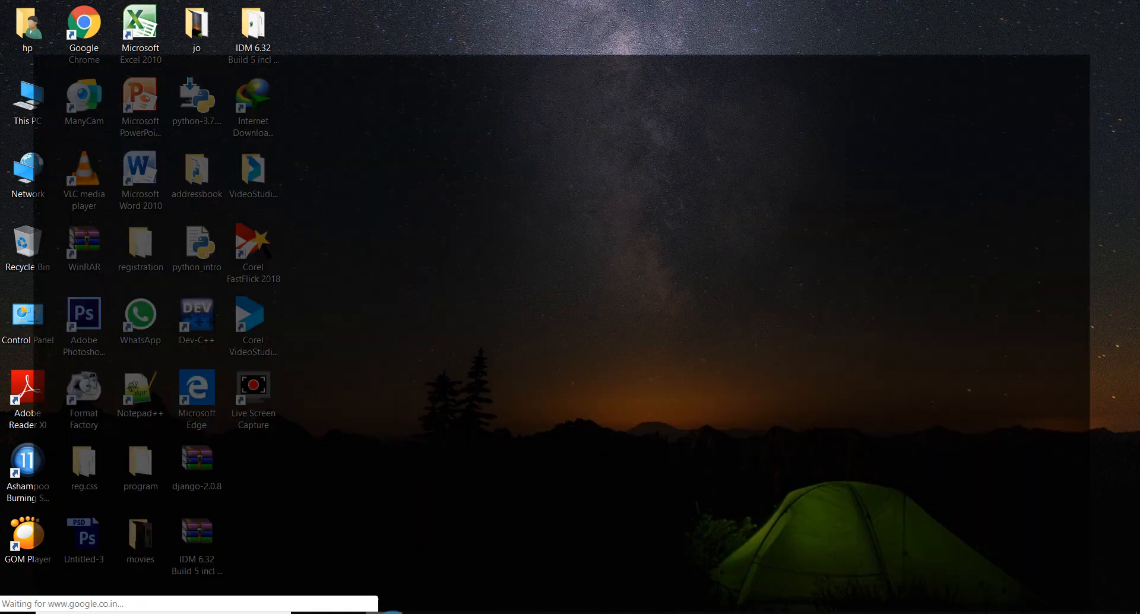
{"action": "type", "text": "de"}
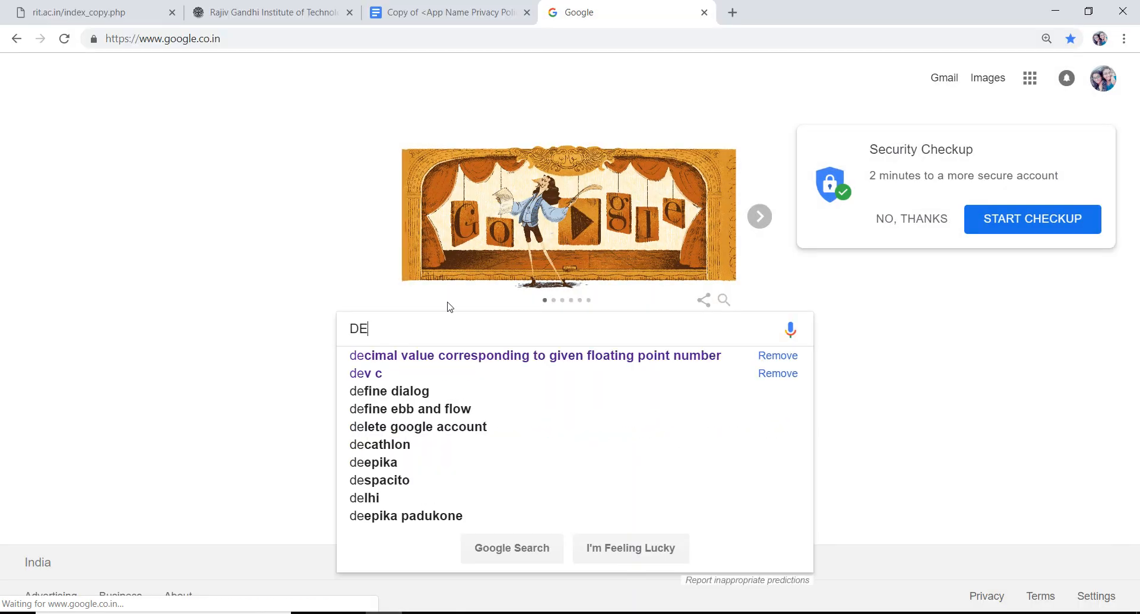
{"action": "key", "text": "BackSpace"}
{"action": "key", "text": "BackSpace"}
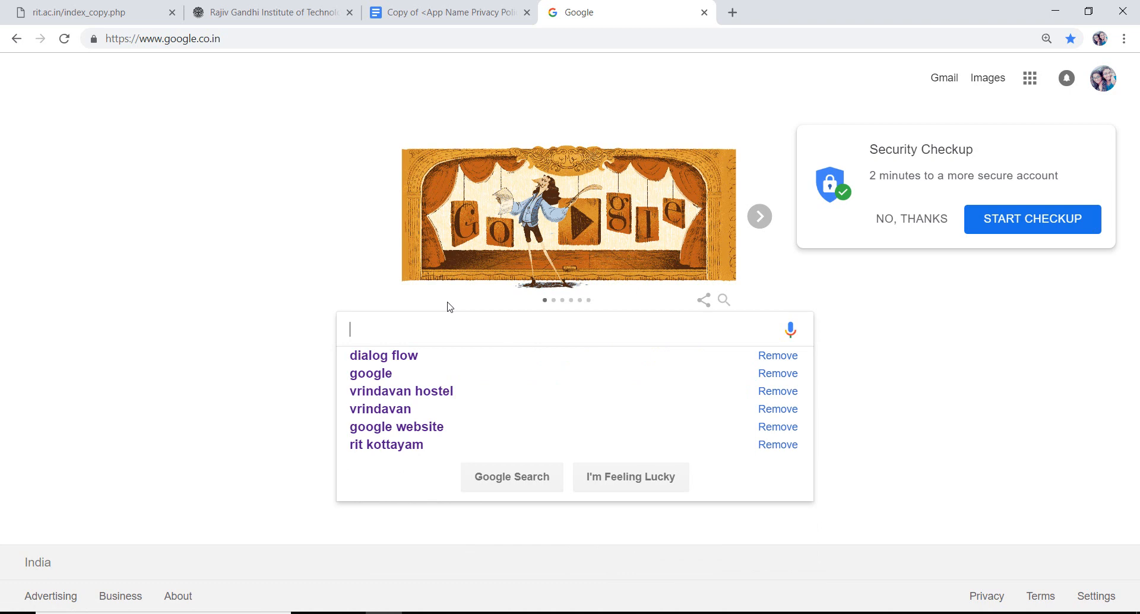
{"action": "type", "text": "di"}
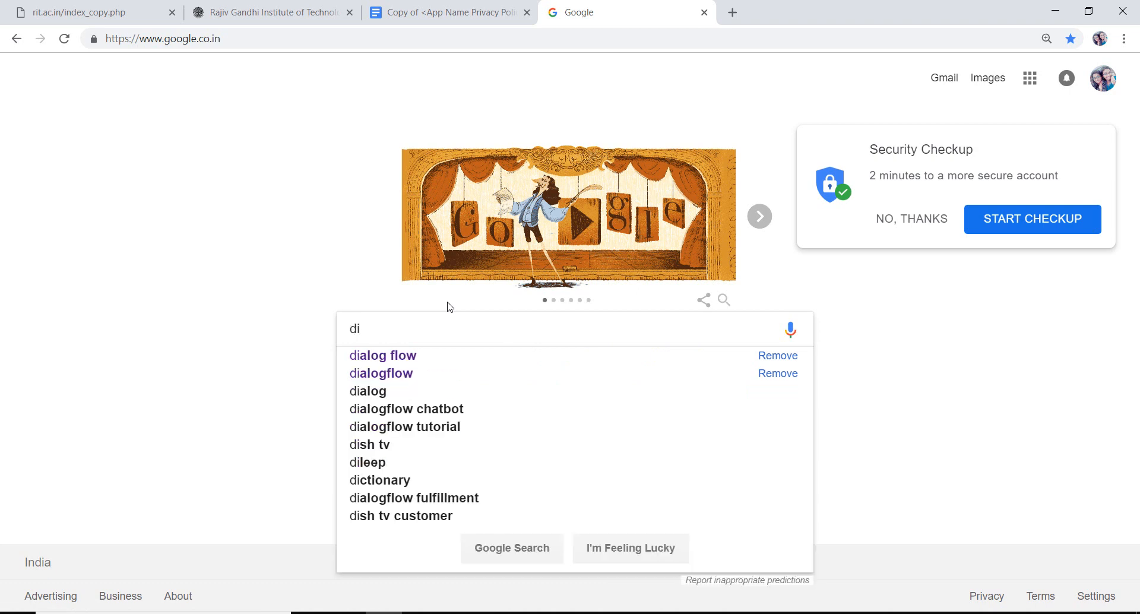
{"action": "left_click", "coordinate": [420, 372]}
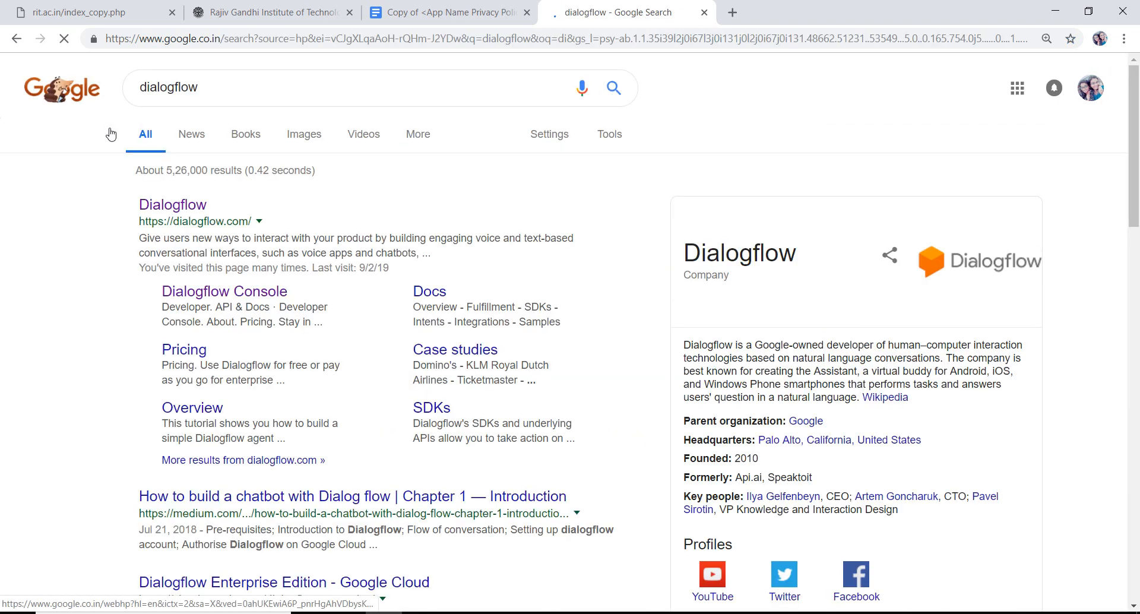
- Open the Dialogflow website from the search results and go to its console
{"action": "left_click", "coordinate": [162, 212]}
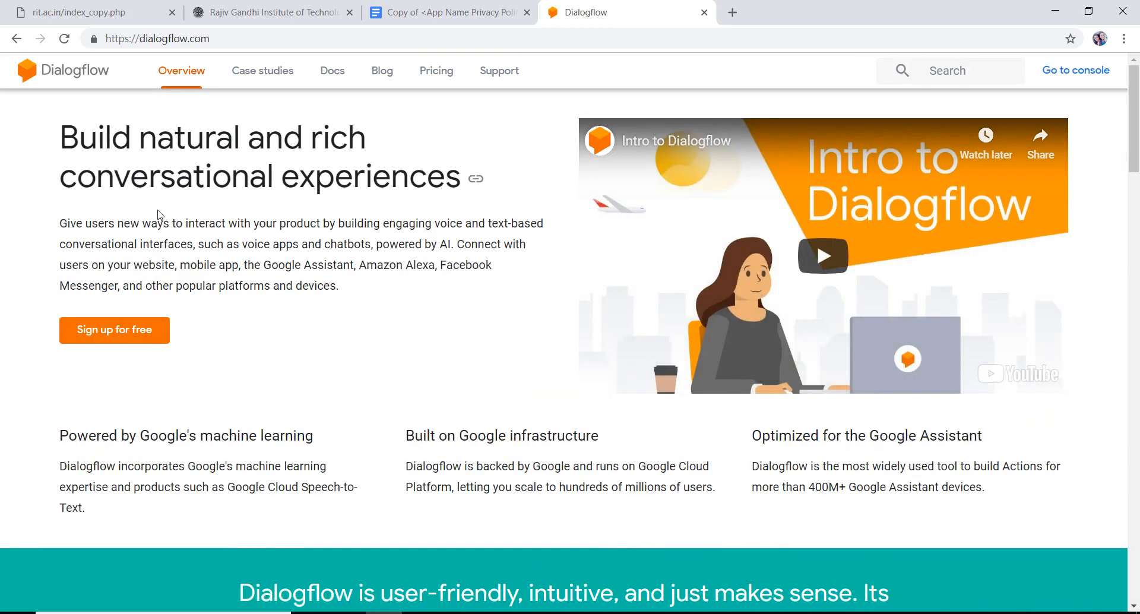
{"action": "left_click", "coordinate": [1086, 70]}
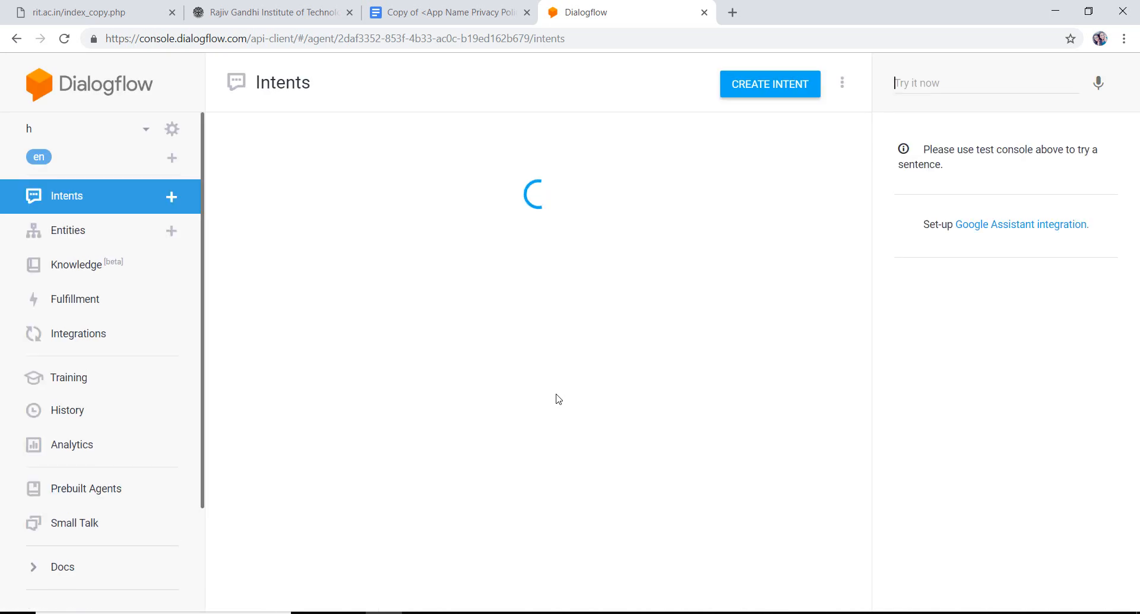
- Create a new agent named RITU_BOT with the default language and time zone
{"action": "left_click", "coordinate": [149, 139]}
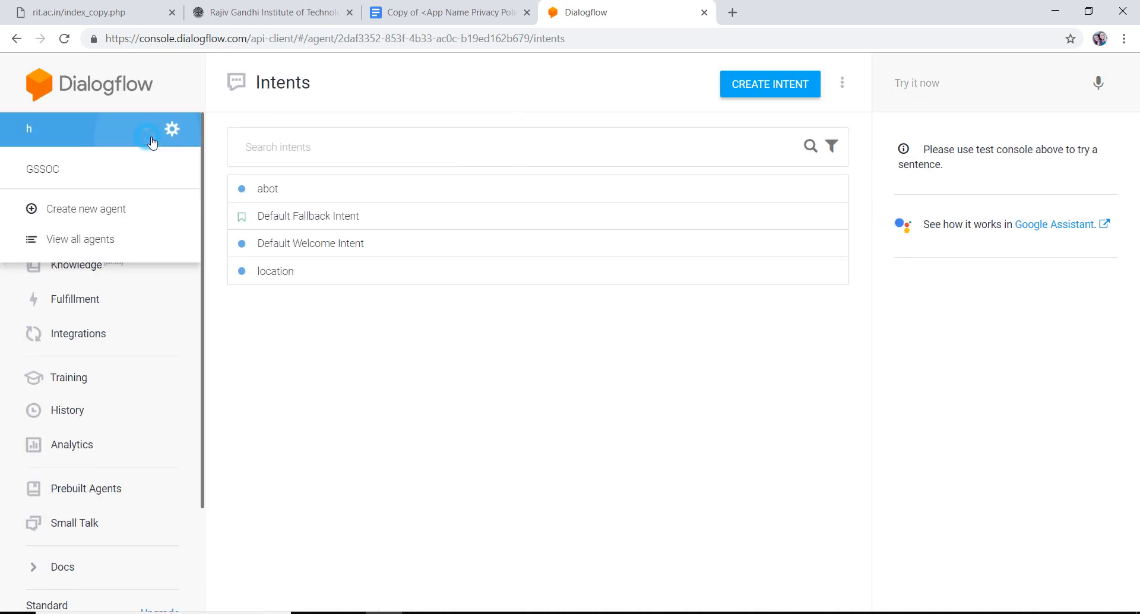
{"action": "left_click", "coordinate": [112, 220]}
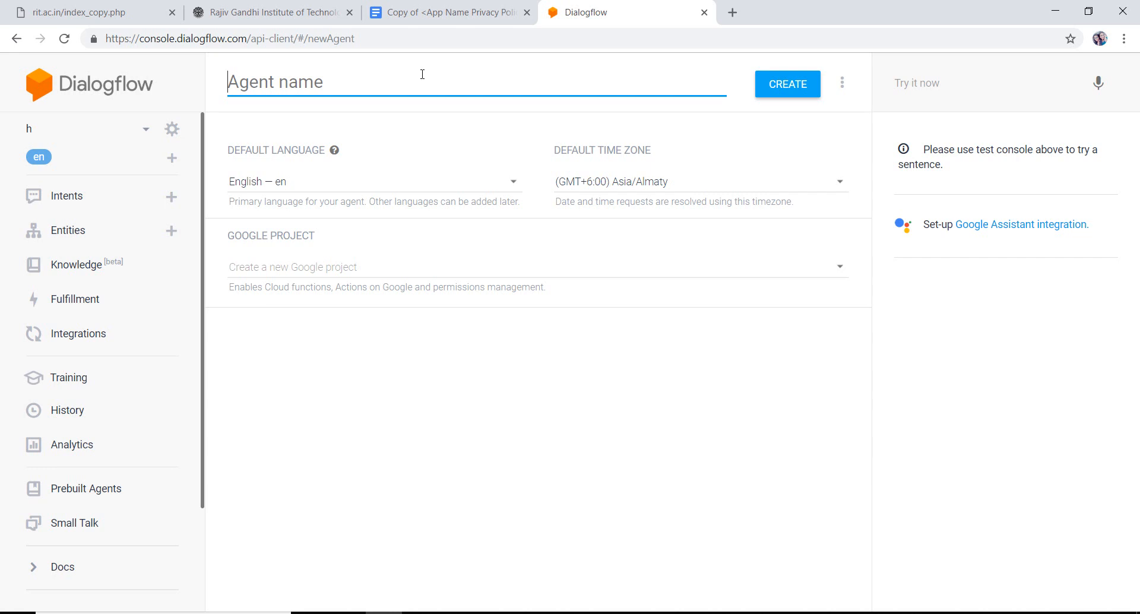
{"action": "type", "text": "RITU"}
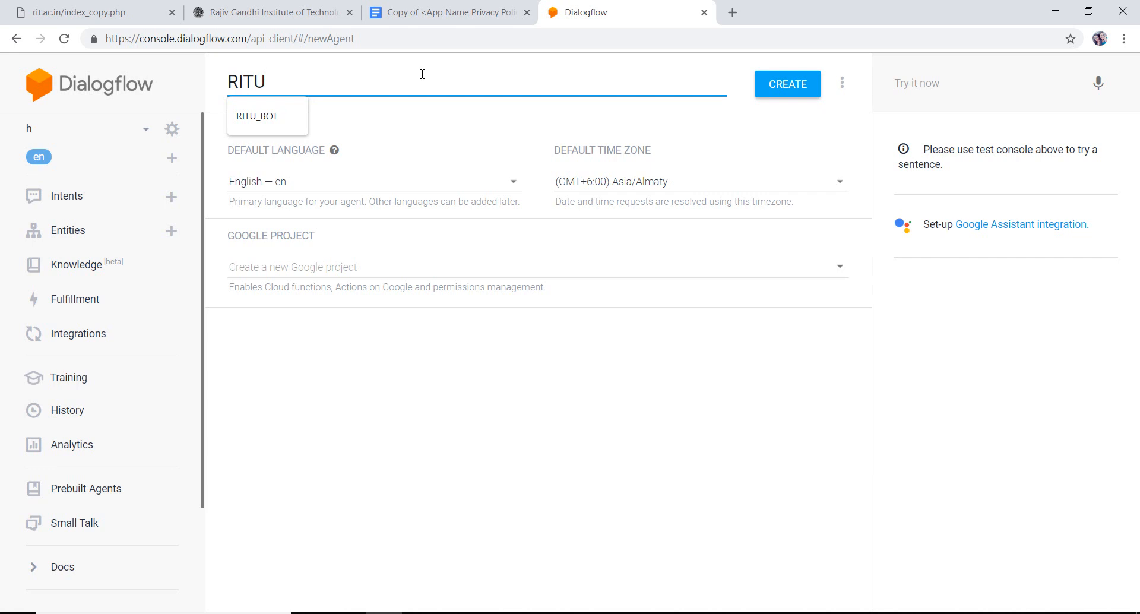
{"action": "type", "text": "_BOT"}
{"action": "left_click", "coordinate": [784, 87]}
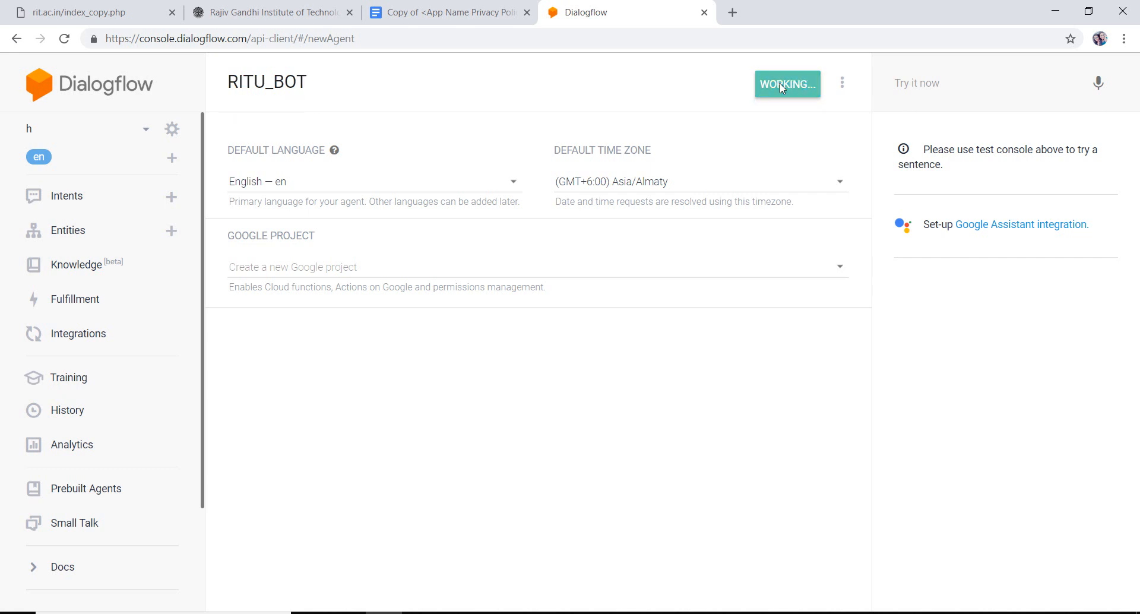
{"action": "left_click_drag", "start_coordinate": [781, 88], "coordinate": [592, 183]}
{"action": "left_click", "coordinate": [552, 91]}
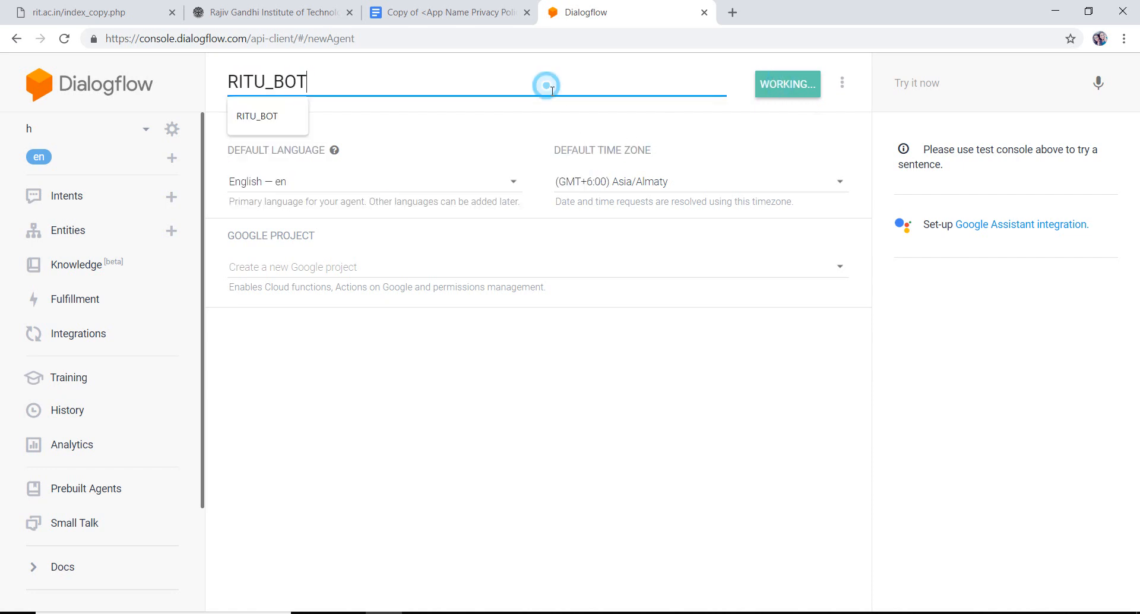
{"action": "left_click", "coordinate": [481, 129]}
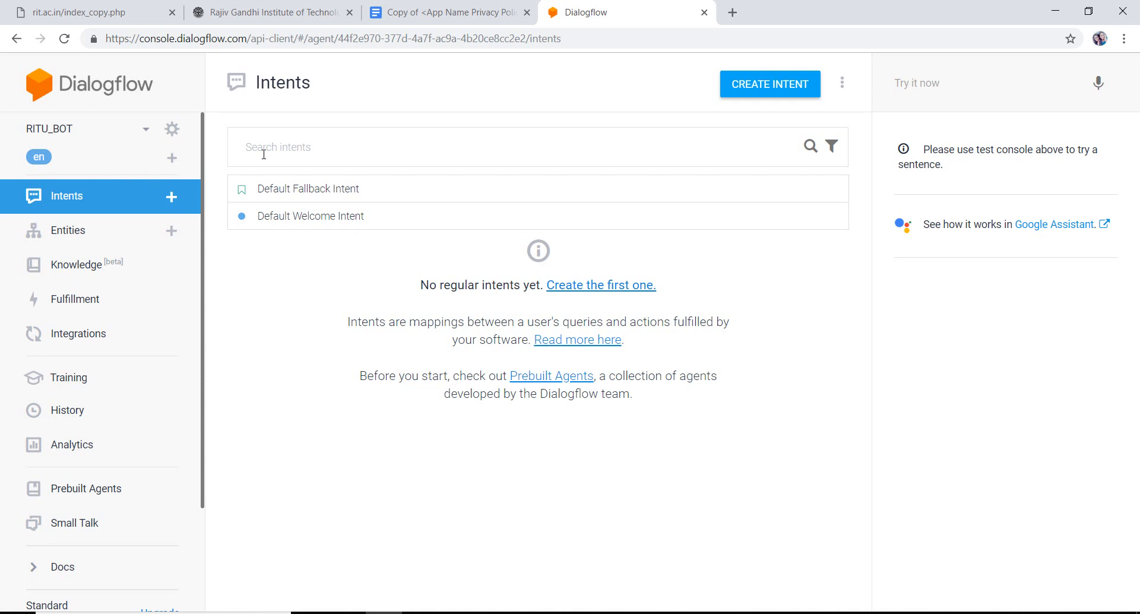
- Start a new intent in the RITU_BOT agent and name it About
{"action": "left_click", "coordinate": [171, 197]}
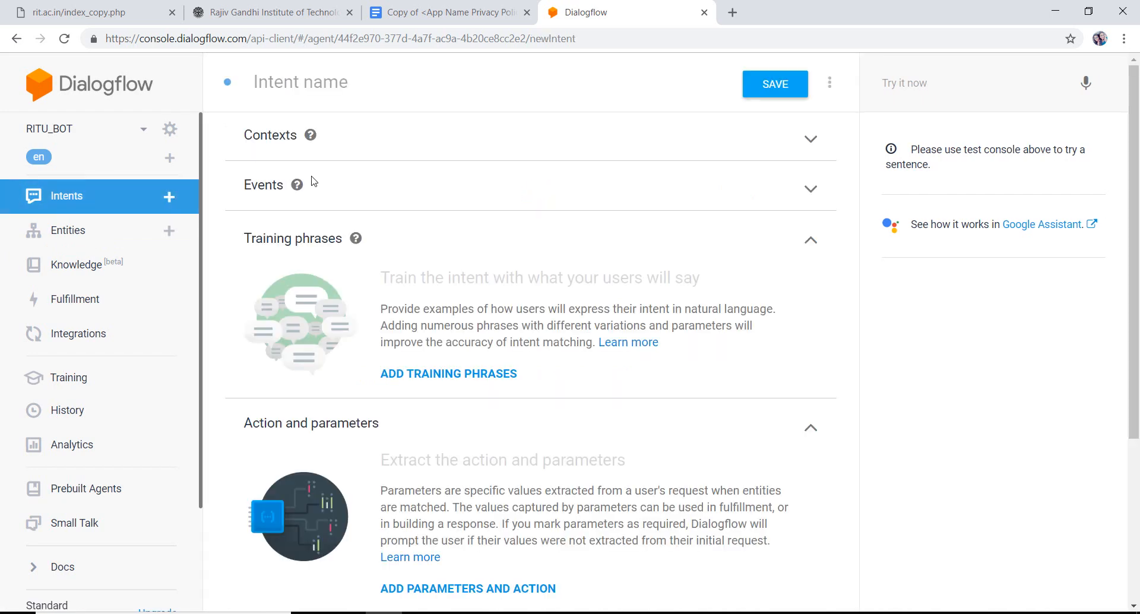
{"action": "left_click", "coordinate": [368, 79]}
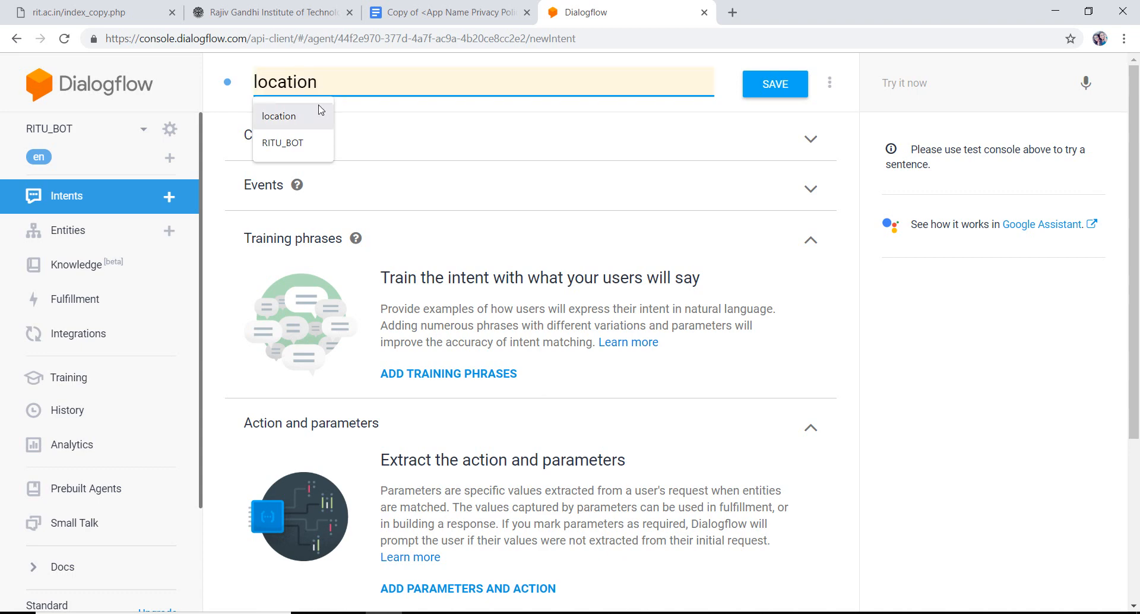
{"action": "type", "text": "ABOUT"}
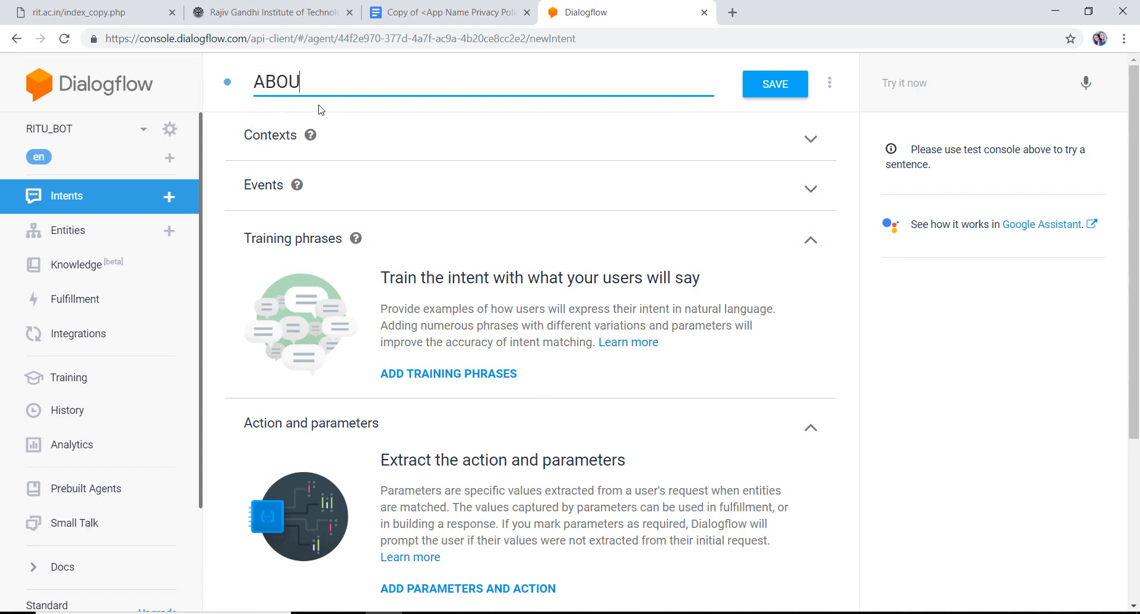
{"action": "key", "text": "BackSpace"}
{"action": "key", "text": "BackSpace"}
{"action": "key", "text": "BackSpace"}
{"action": "key", "text": "BackSpace"}
{"action": "type", "text": "ou"}
{"action": "key", "text": "BackSpace"}
{"action": "key", "text": "BackSpace"}
{"action": "type", "text": "bout"}
- Add the training phrases "what is rit" and "rit" to the About intent
{"action": "left_click", "coordinate": [398, 374]}
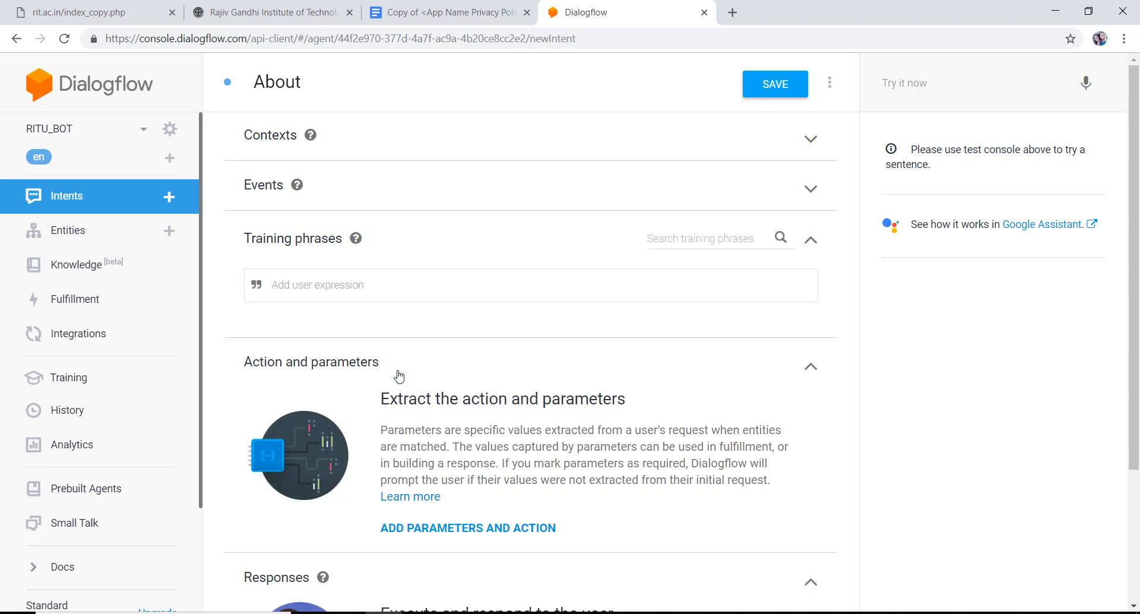
{"action": "left_click", "coordinate": [412, 281]}
{"action": "type", "text": "what is rit"}
{"action": "key", "text": "Return"}
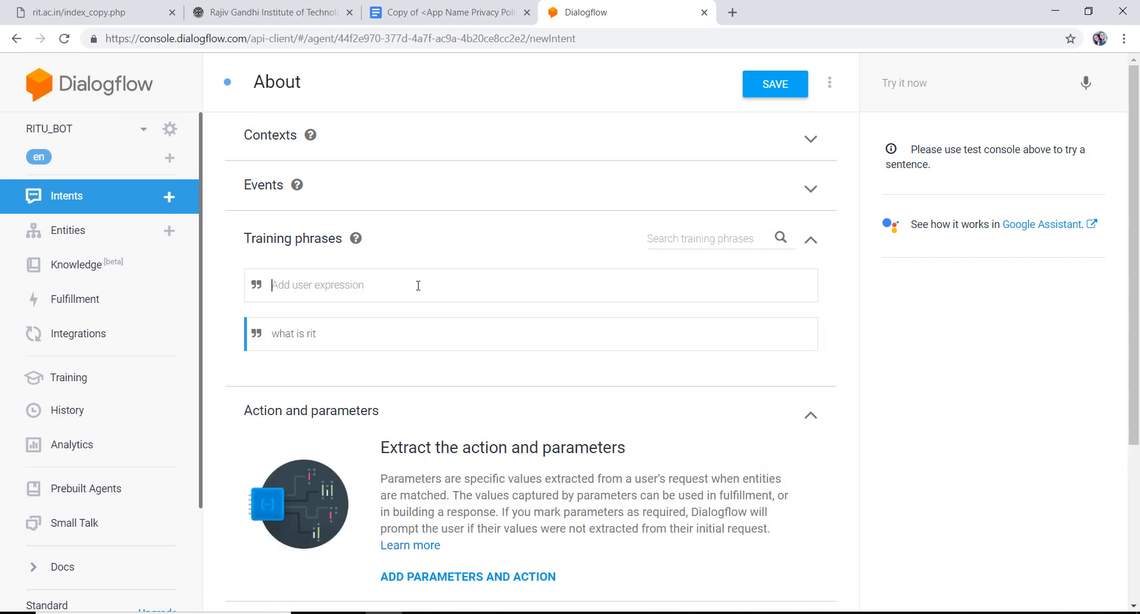
{"action": "type", "text": "riy"}
{"action": "type", "text": "it"}
{"action": "key", "text": "Return"}
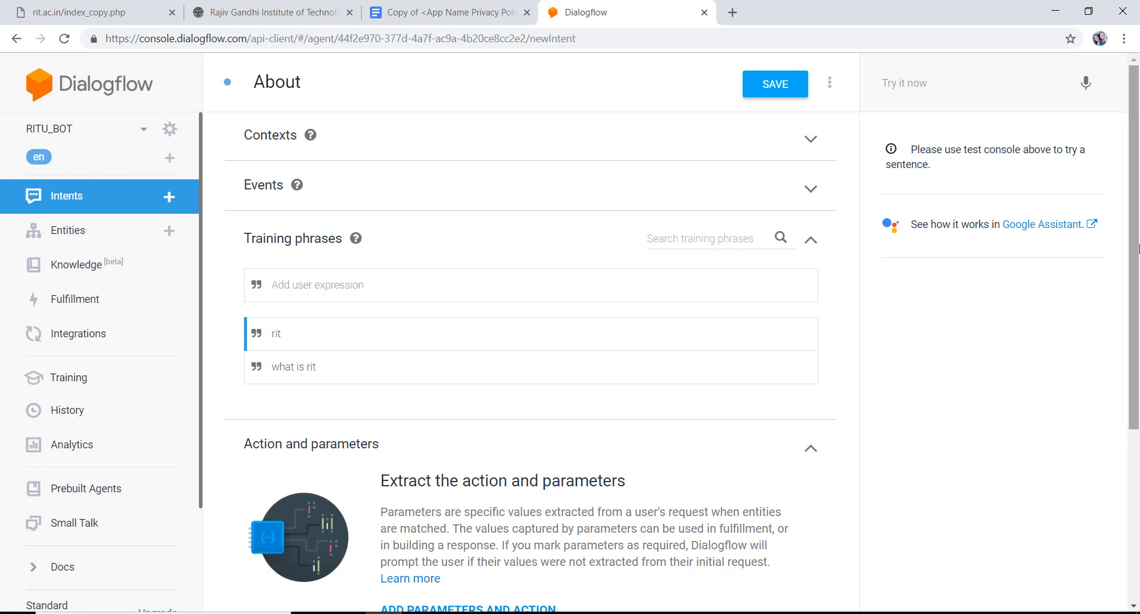
- Add the text response "RIT is a government engineering collage. what else do you want to know?" to the About intent and save it
{"action": "left_click_drag", "start_coordinate": [1138, 248], "coordinate": [1138, 419]}
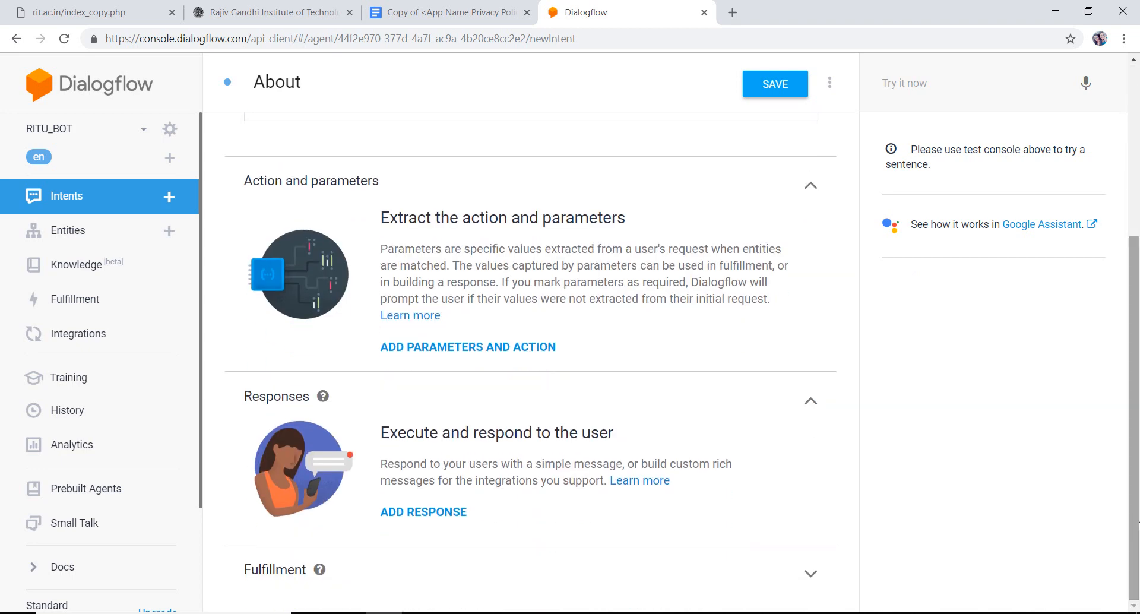
{"action": "left_click", "coordinate": [415, 511]}
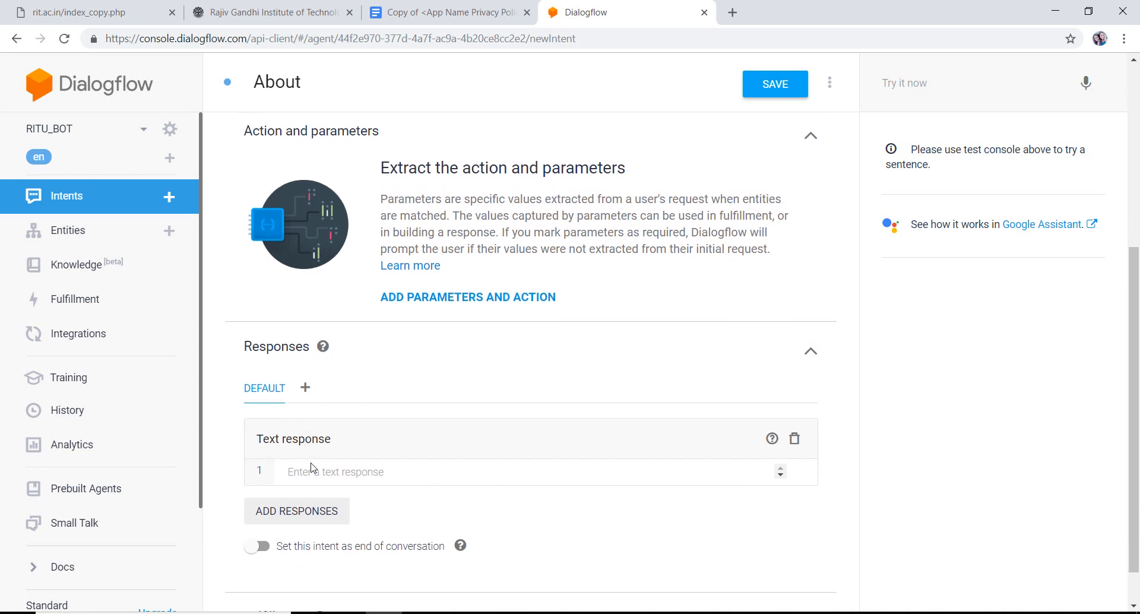
{"action": "scroll", "coordinate": [314, 466], "scroll_direction": "down", "scroll_amount": 2}
{"action": "left_click", "coordinate": [349, 432]}
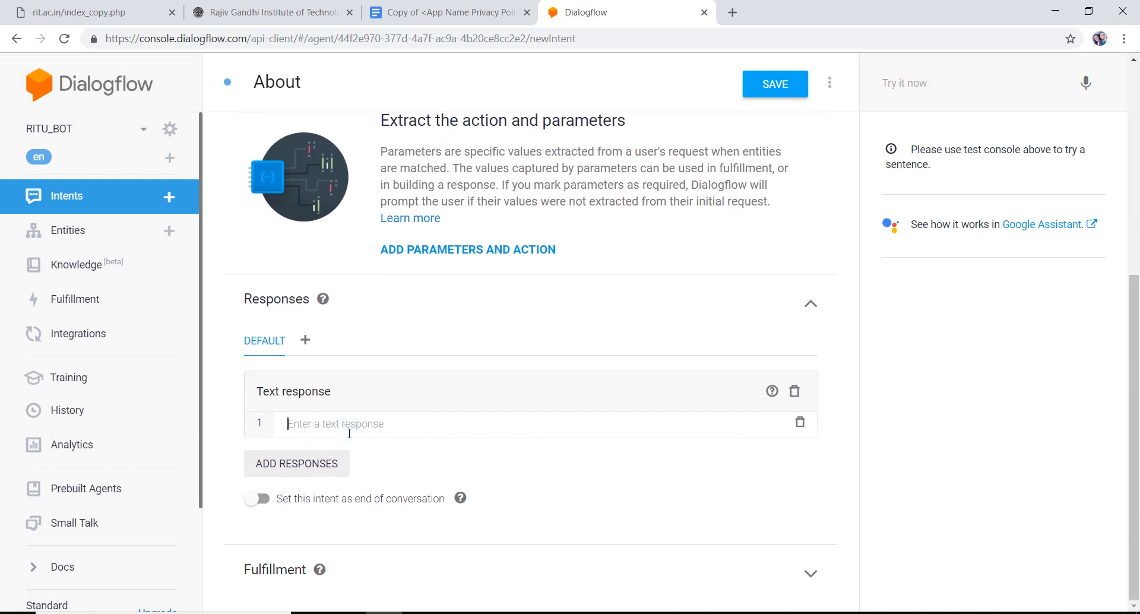
{"action": "type", "text": "rit"}
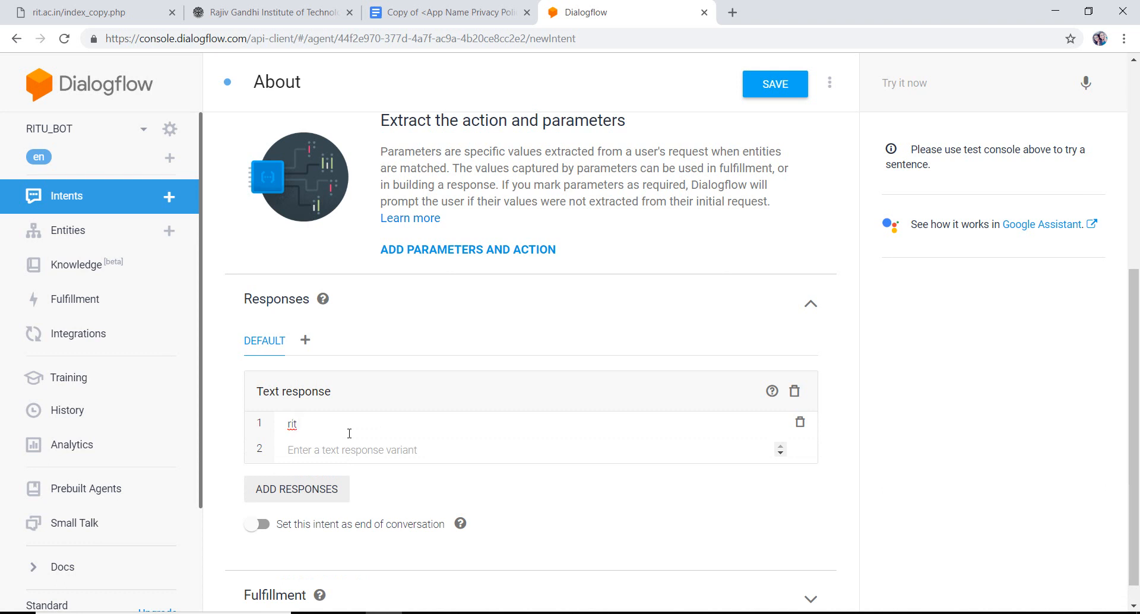
{"action": "key", "text": "BackSpace"}
{"action": "key", "text": "BackSpace"}
{"action": "key", "text": "BackSpace"}
{"action": "type", "text": "RIT is a government engineering"}
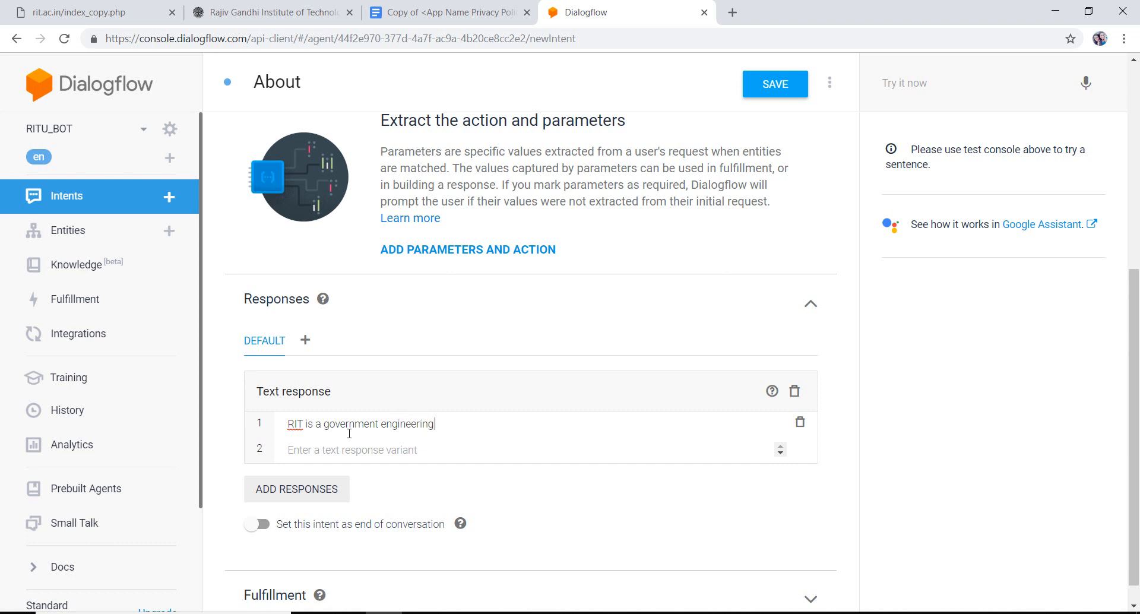
{"action": "type", "text": " collage."}
{"action": "type", "text": "what elsee"}
{"action": "key", "text": "BackSpace"}
{"action": "type", "text": "do you wb"}
{"action": "key", "text": "BackSpace"}
{"action": "type", "text": "ant"}
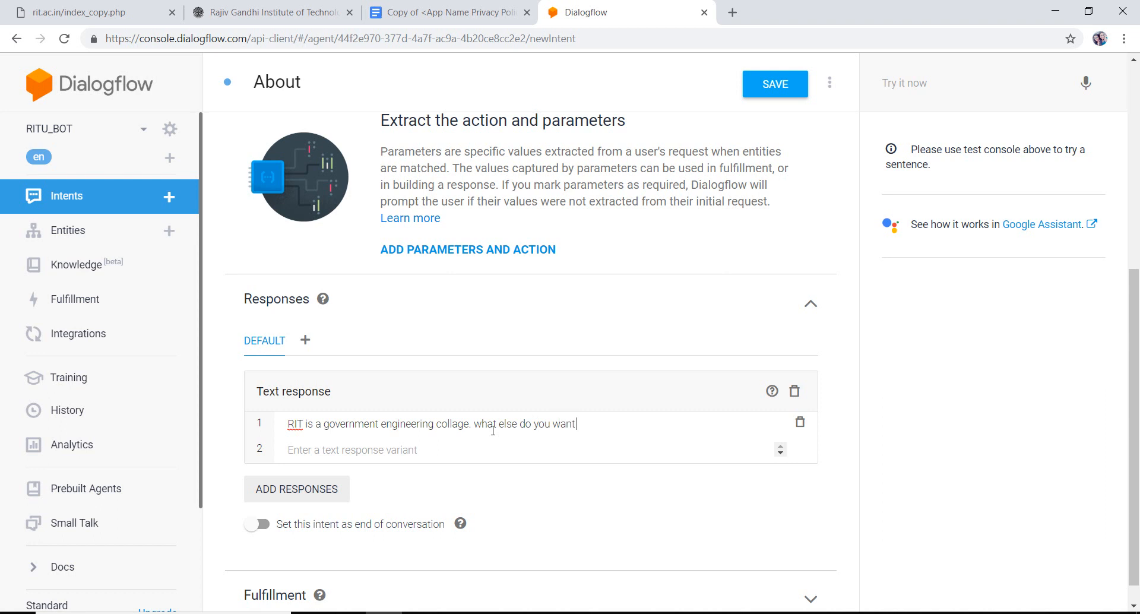
{"action": "type", "text": " to know?"}
{"action": "left_click", "coordinate": [780, 99]}
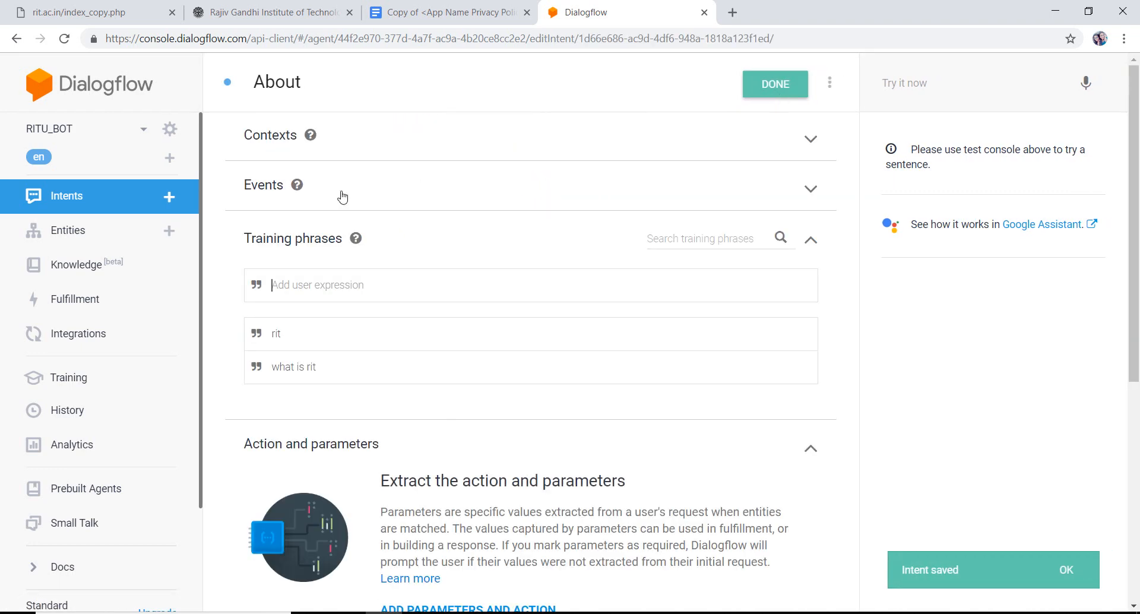
- Start another new intent in the agent and name it location
{"action": "left_click", "coordinate": [172, 201]}
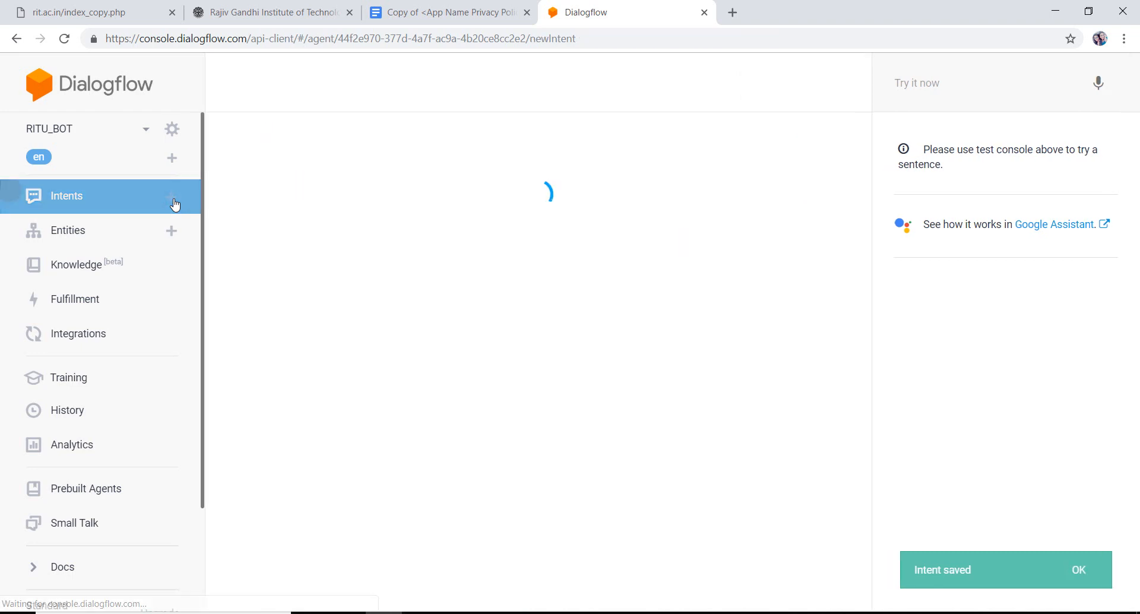
{"action": "left_click", "coordinate": [422, 89]}
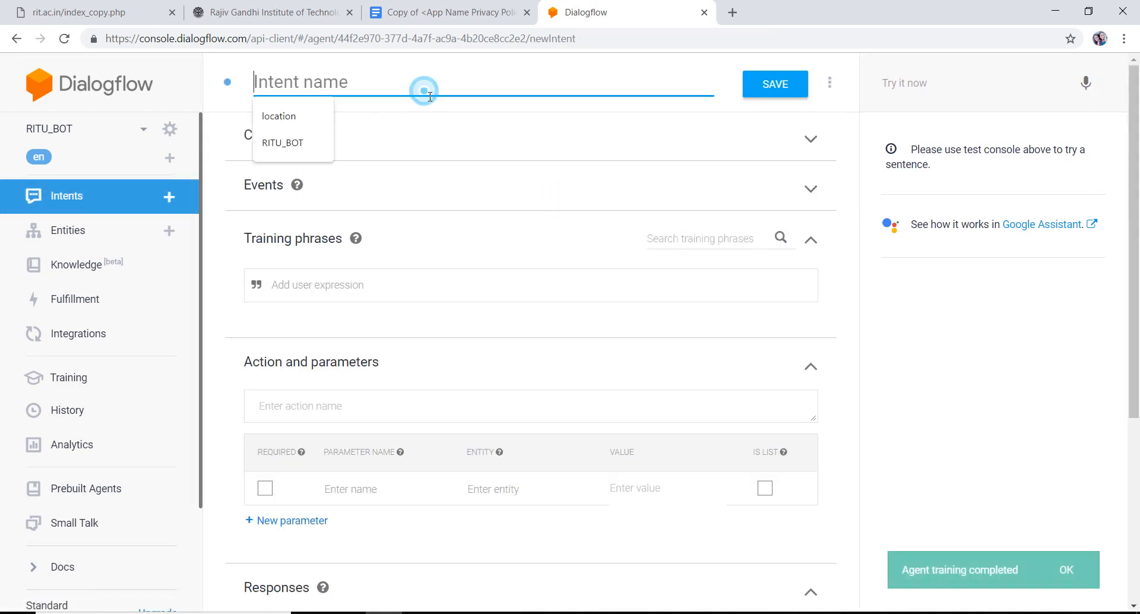
{"action": "left_click", "coordinate": [279, 117]}
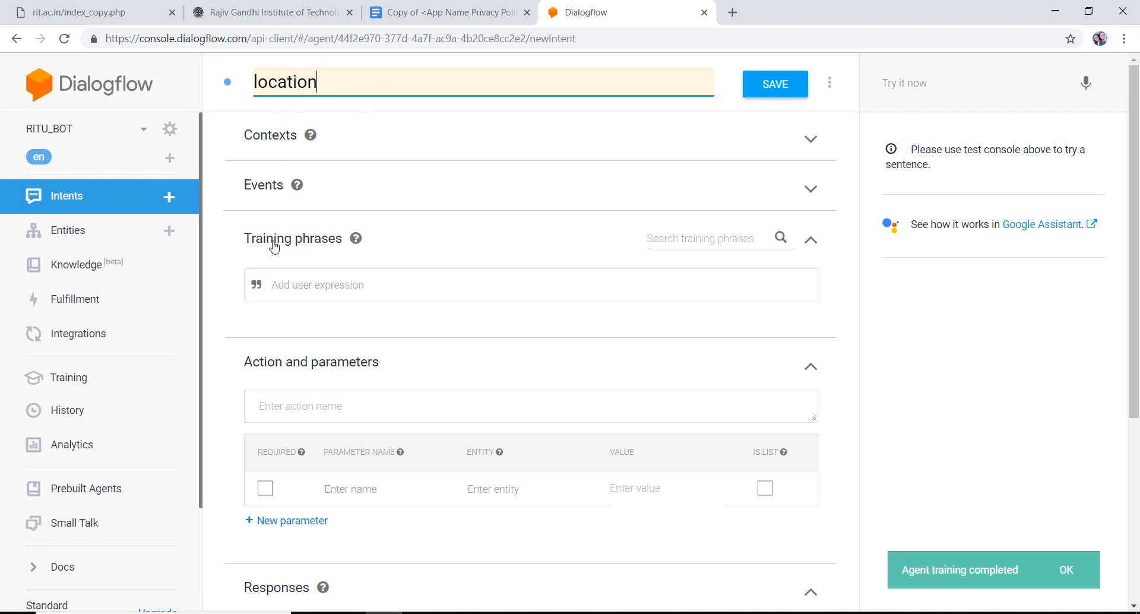
- Add the training phrases "location", "where is rit located" and "how do i reach rit?" to the location intent
{"action": "left_click", "coordinate": [303, 291]}
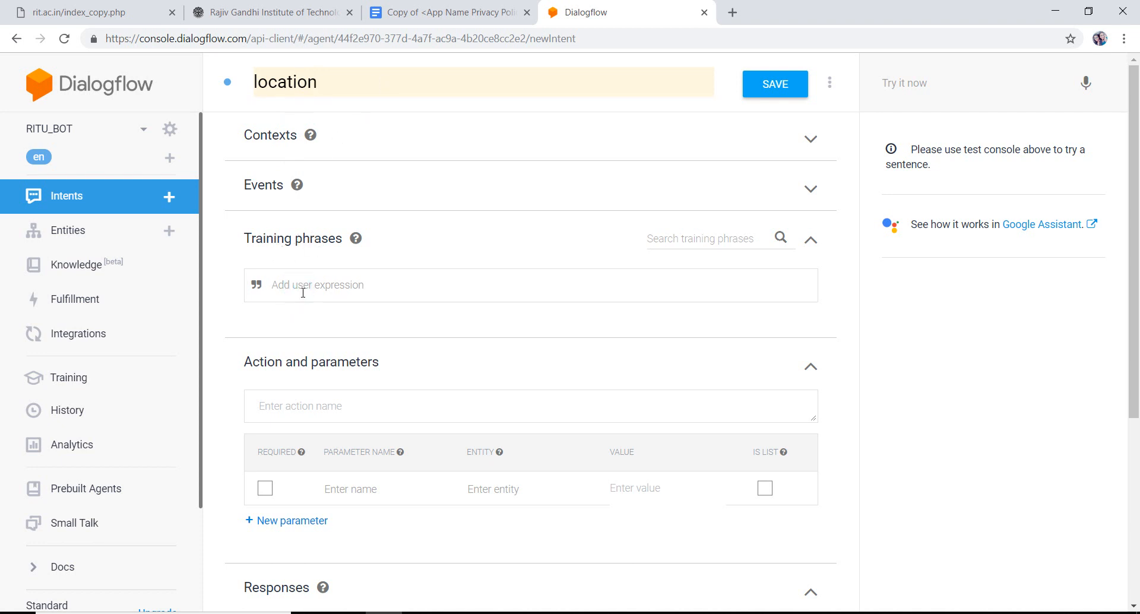
{"action": "type", "text": "location"}
{"action": "key", "text": "Return"}
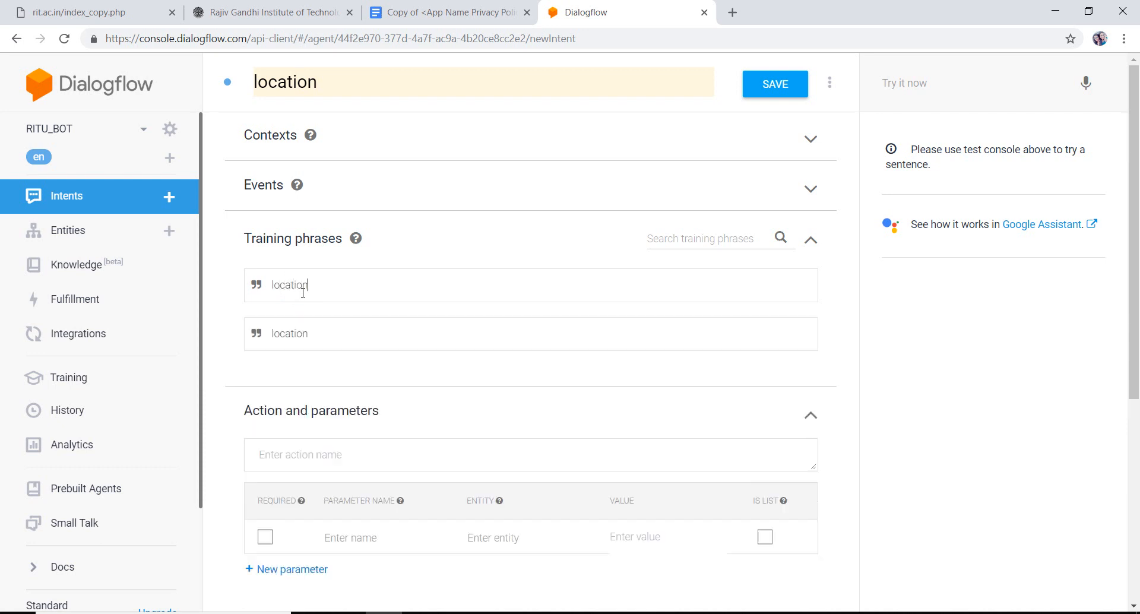
{"action": "type", "text": "where is rit located"}
{"action": "key", "text": "Return"}
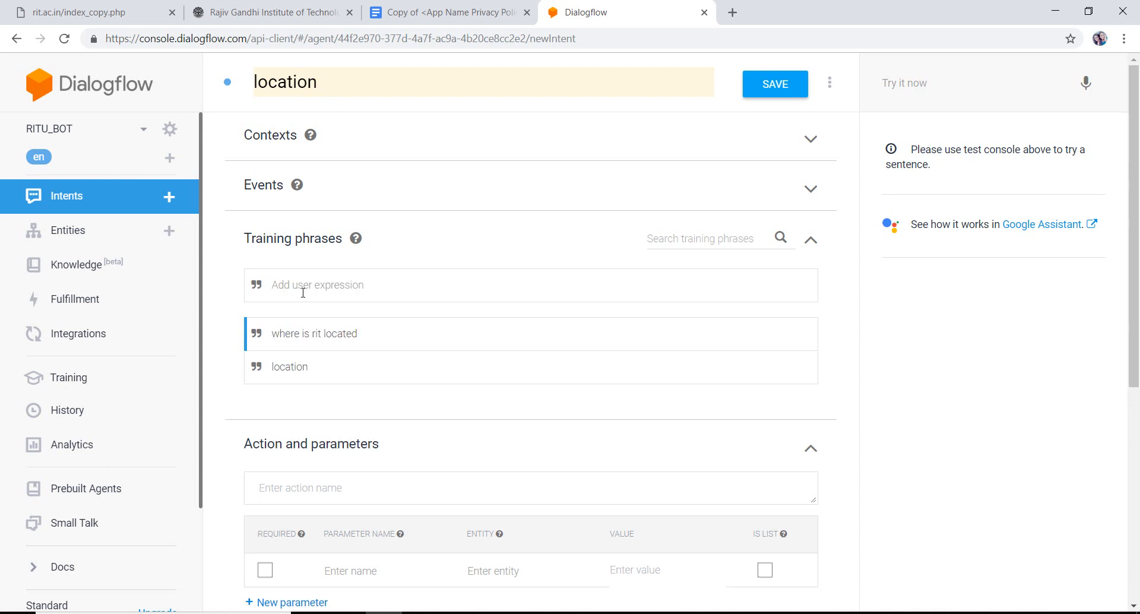
{"action": "type", "text": "how do i reach rit?"}
{"action": "key", "text": "Return"}
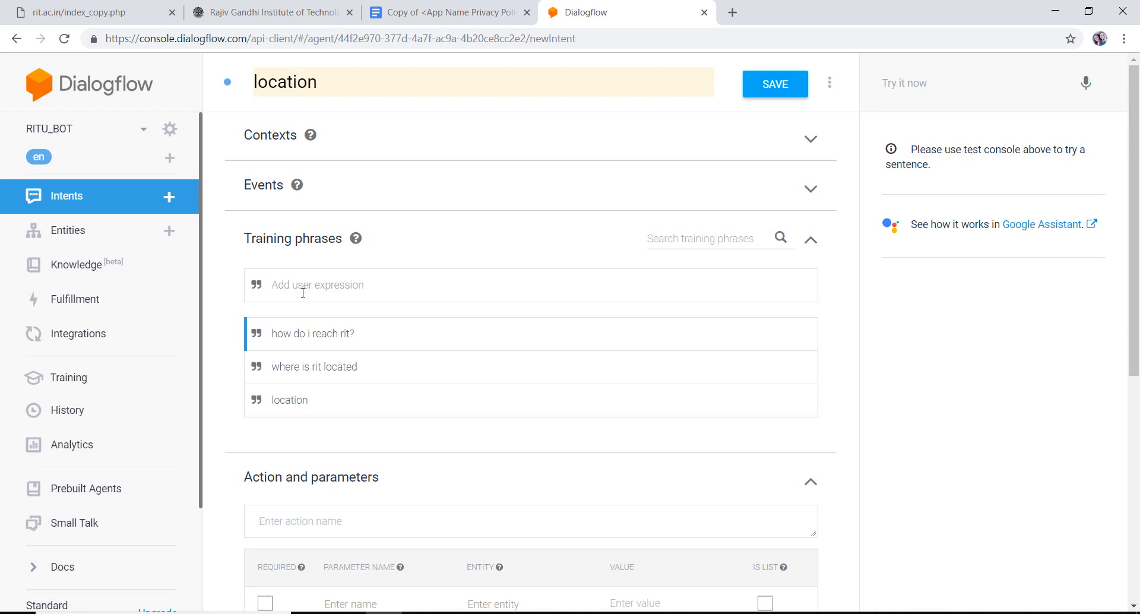
- Add the text response "rit is located in pampady, Kottayam. what else do you want to know?" to the location intent and save it
{"action": "left_click_drag", "start_coordinate": [1137, 242], "coordinate": [1097, 417]}
{"action": "left_click", "coordinate": [484, 501]}
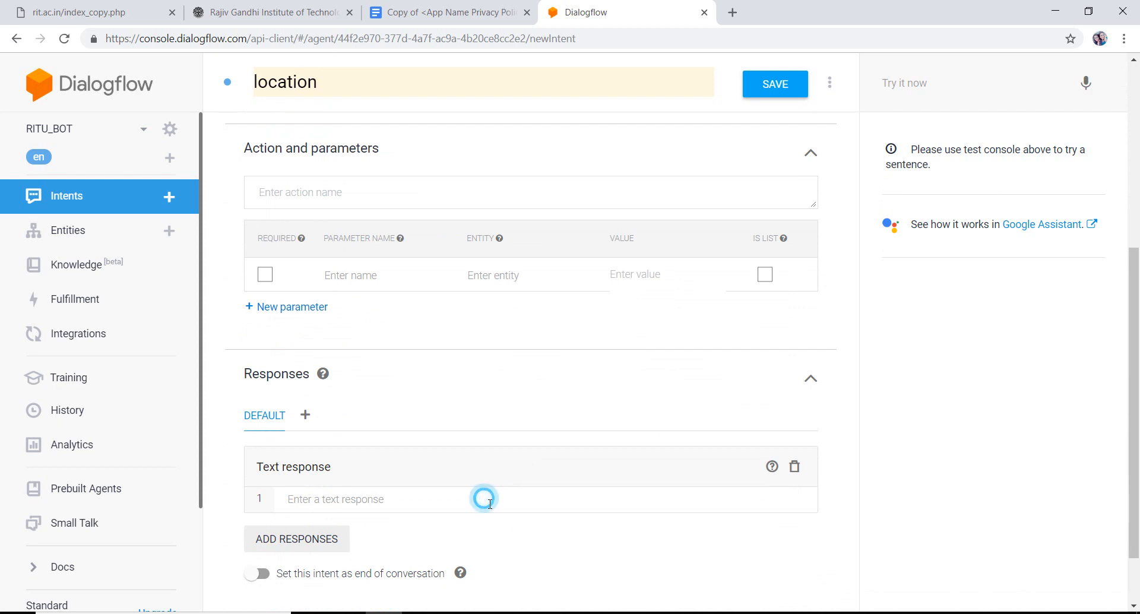
{"action": "type", "text": "rit"}
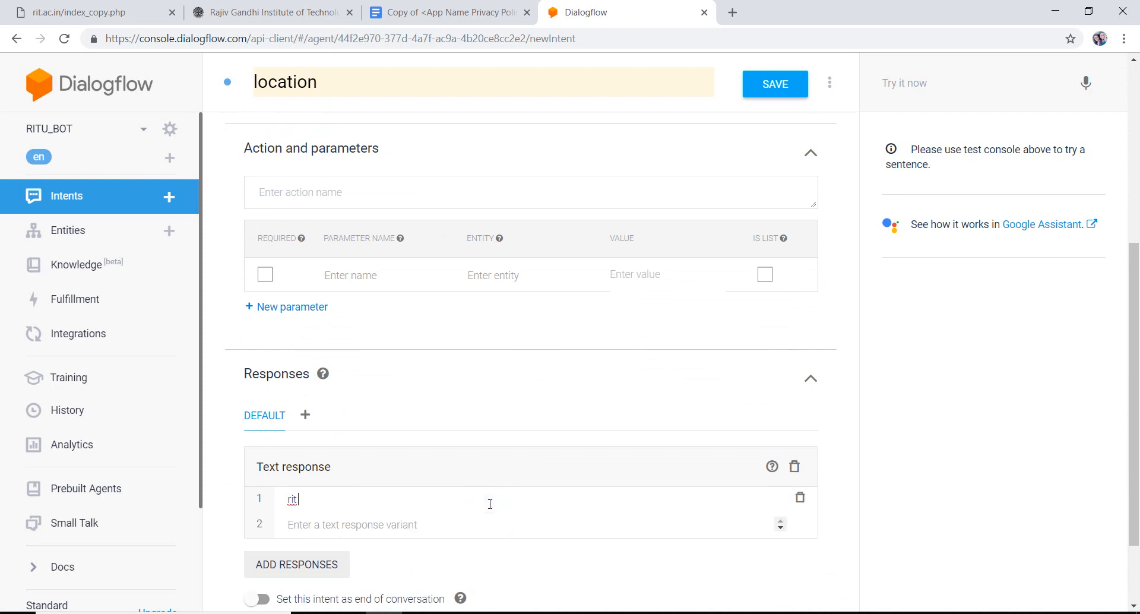
{"action": "type", "text": " is located in pampady,"}
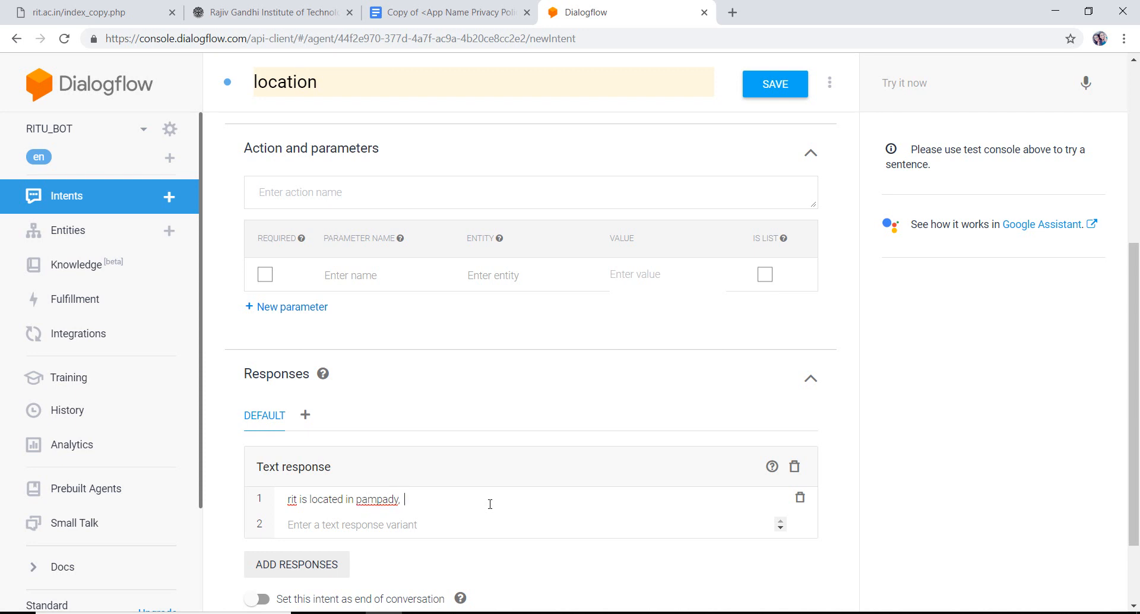
{"action": "type", "text": "  Kottay"}
{"action": "type", "text": "a"}
{"action": "type", "text": "m"}
{"action": "type", "text": "wa"}
{"action": "type", "text": "hat"}
{"action": "type", "text": " else do y"}
{"action": "type", "text": "ou wa"}
{"action": "type", "text": "nt to"}
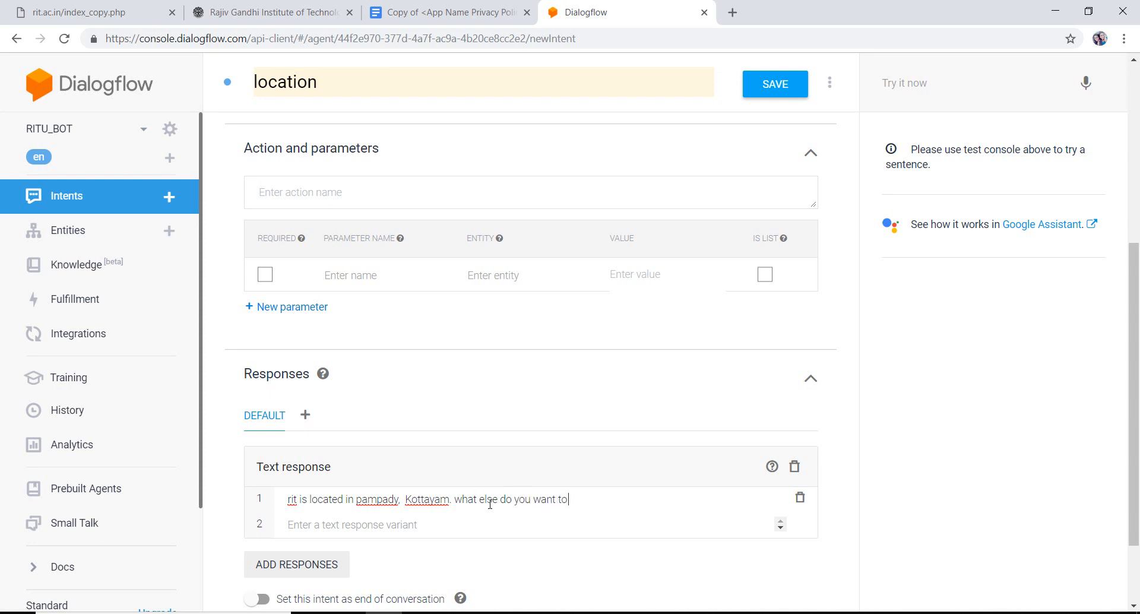
{"action": "type", "text": " know?"}
{"action": "left_click", "coordinate": [168, 199]}
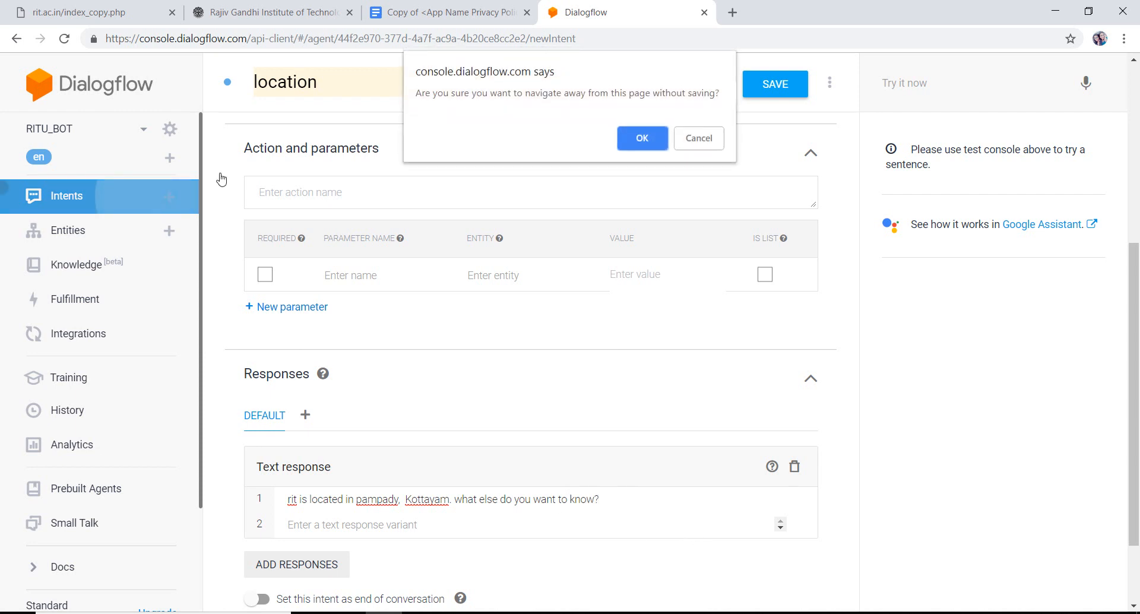
{"action": "left_click", "coordinate": [690, 140]}
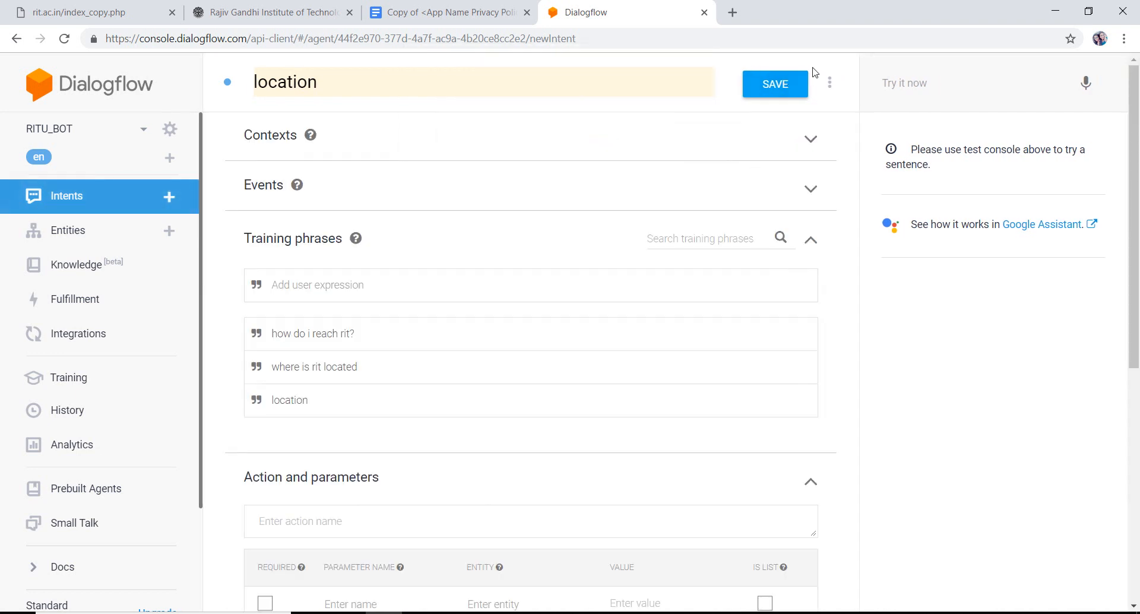
{"action": "left_click", "coordinate": [787, 87]}
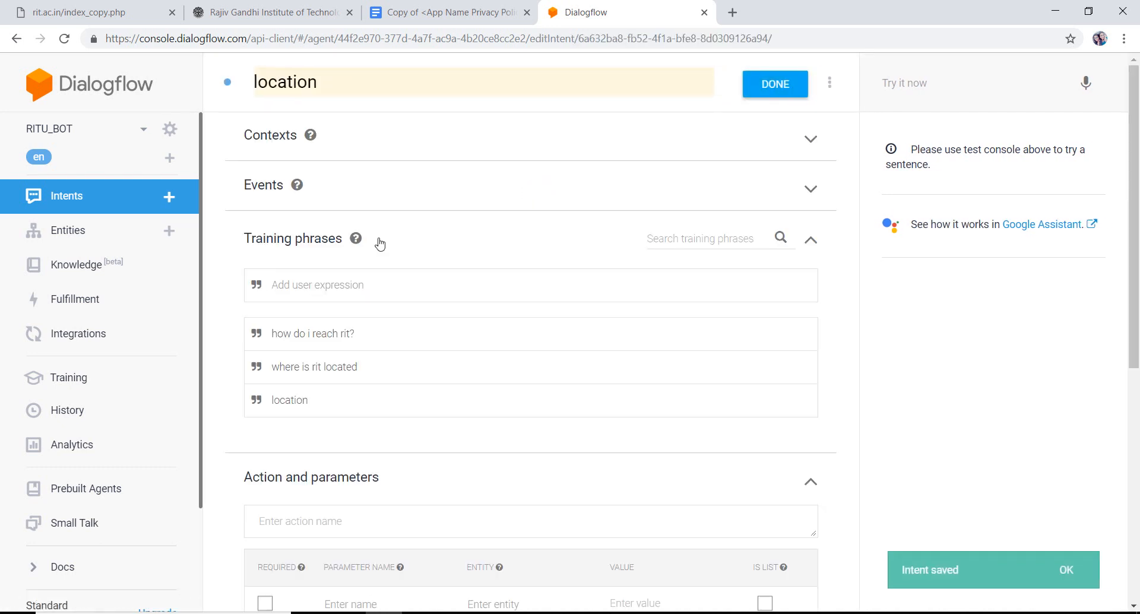
- Create the agent's first entity and name it location
{"action": "left_click", "coordinate": [117, 230]}
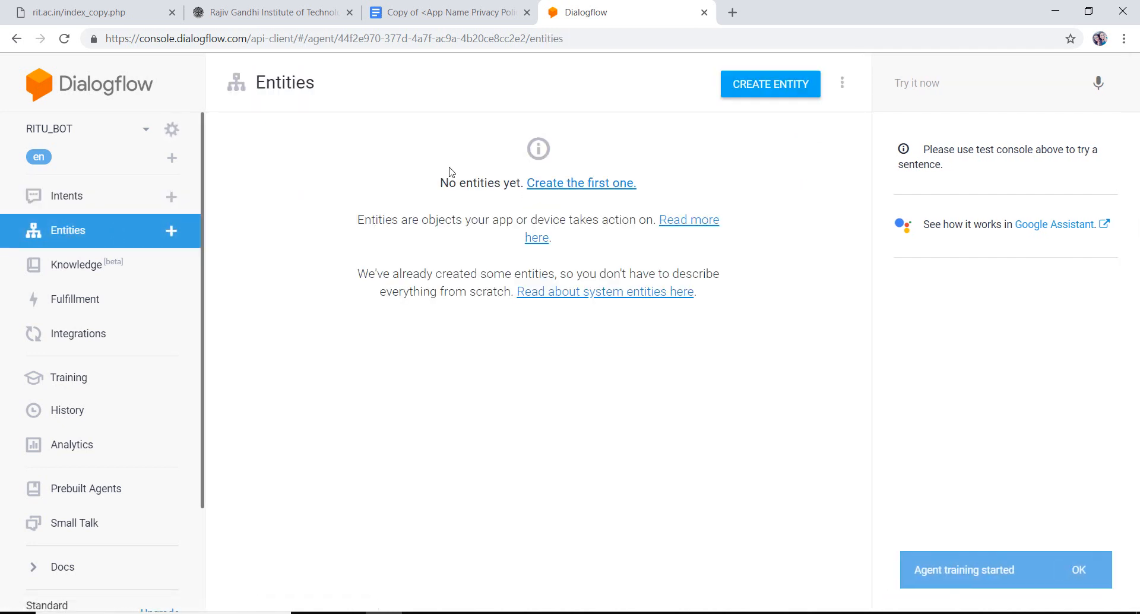
{"action": "left_click", "coordinate": [564, 185]}
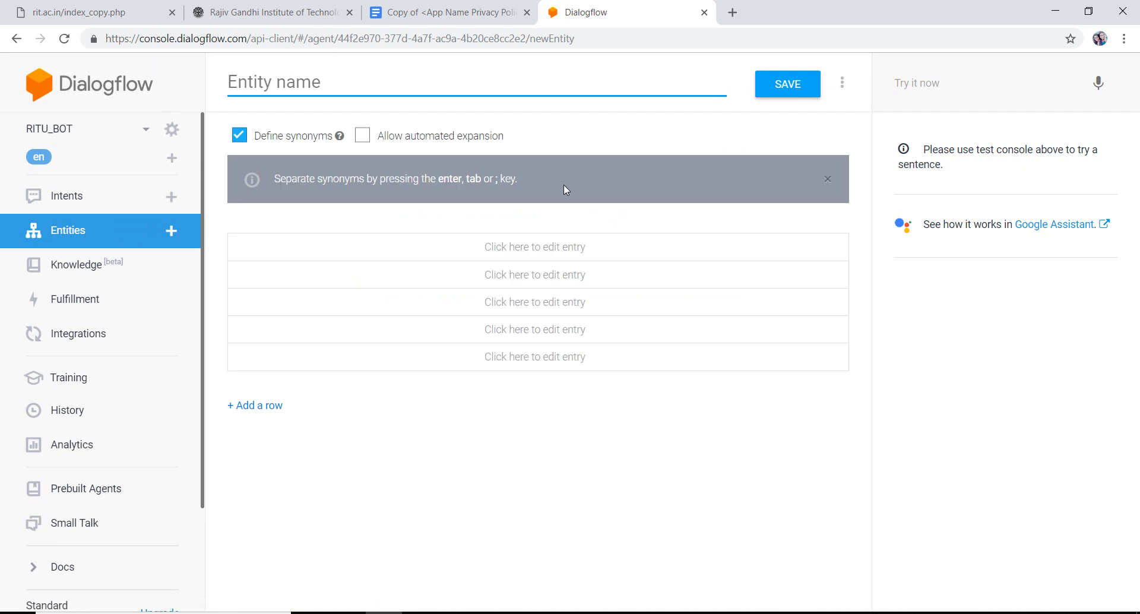
{"action": "left_click", "coordinate": [511, 255]}
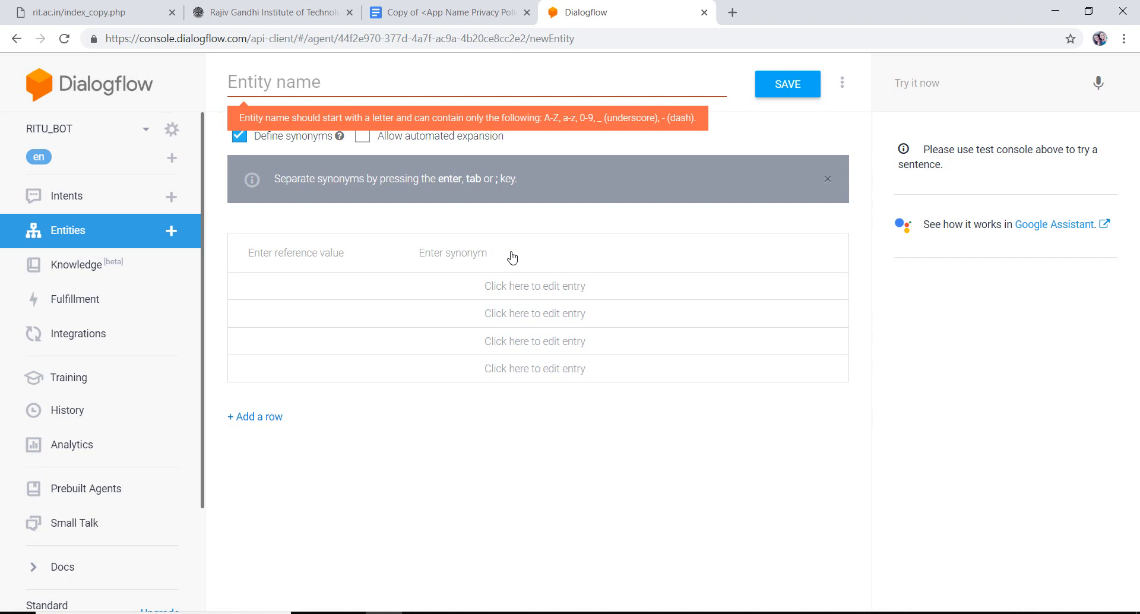
{"action": "left_click", "coordinate": [335, 81]}
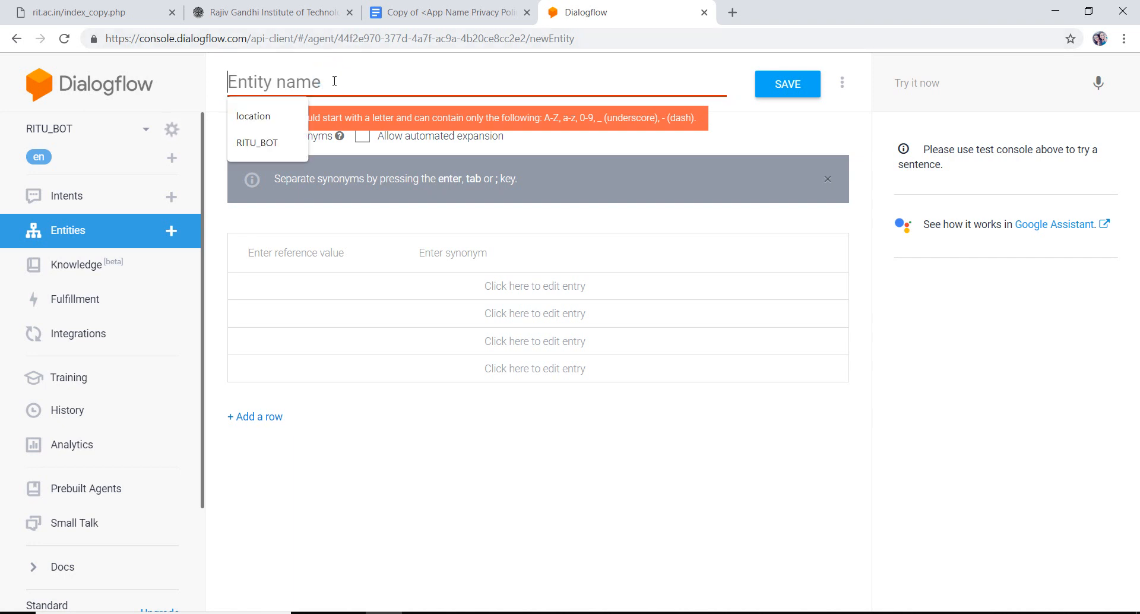
{"action": "left_click", "coordinate": [255, 115]}
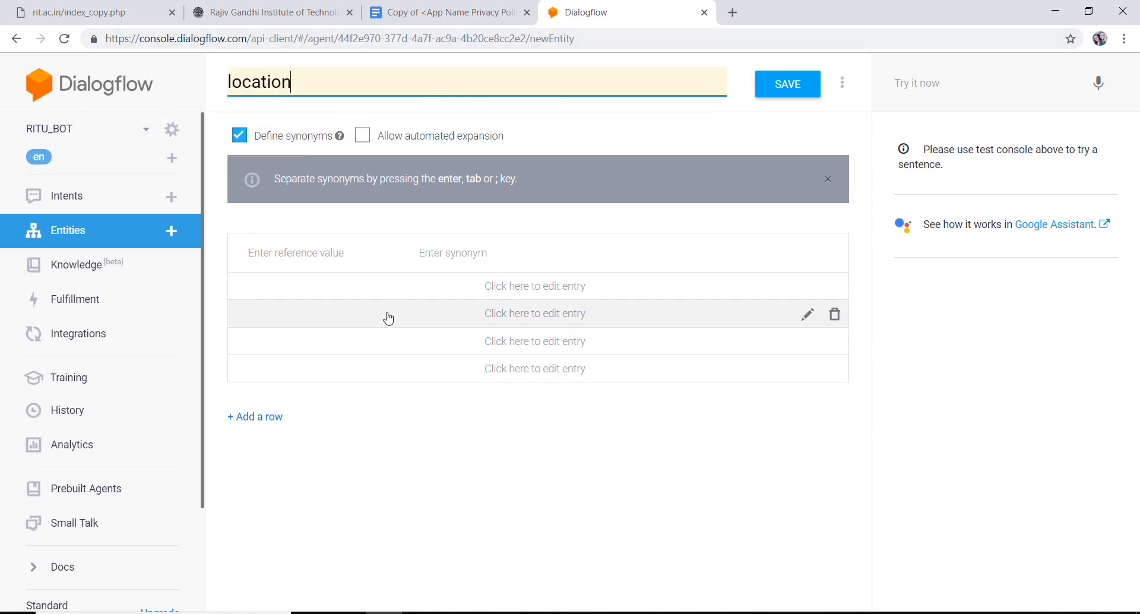
- Add an entry with reference value location and synonyms "location" and "where" to the location entity, and save the entity
{"action": "left_click", "coordinate": [409, 287]}
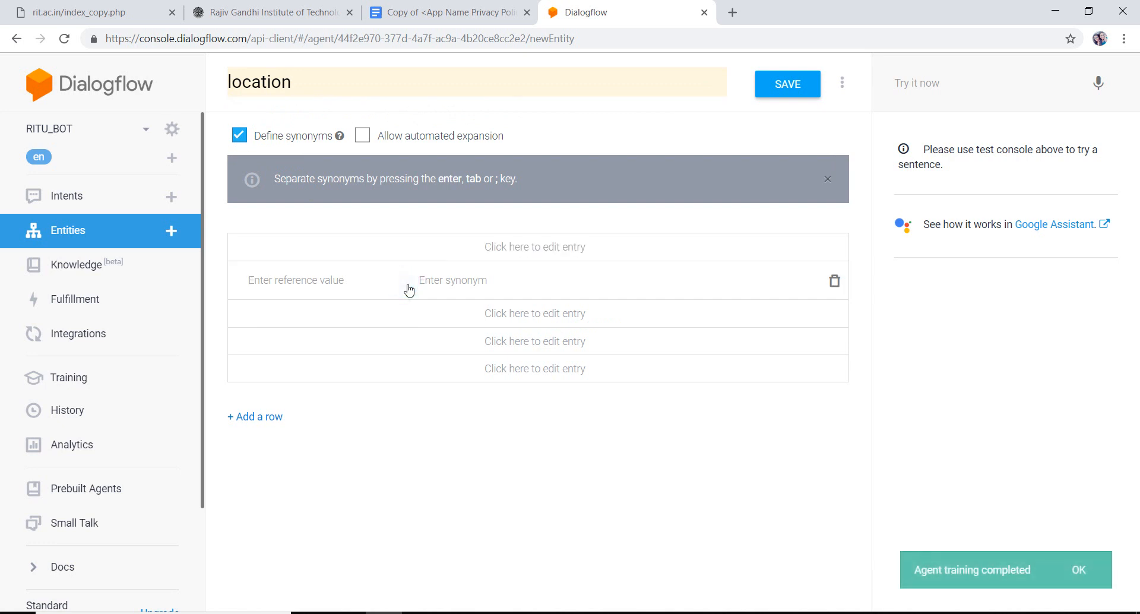
{"action": "type", "text": "location"}
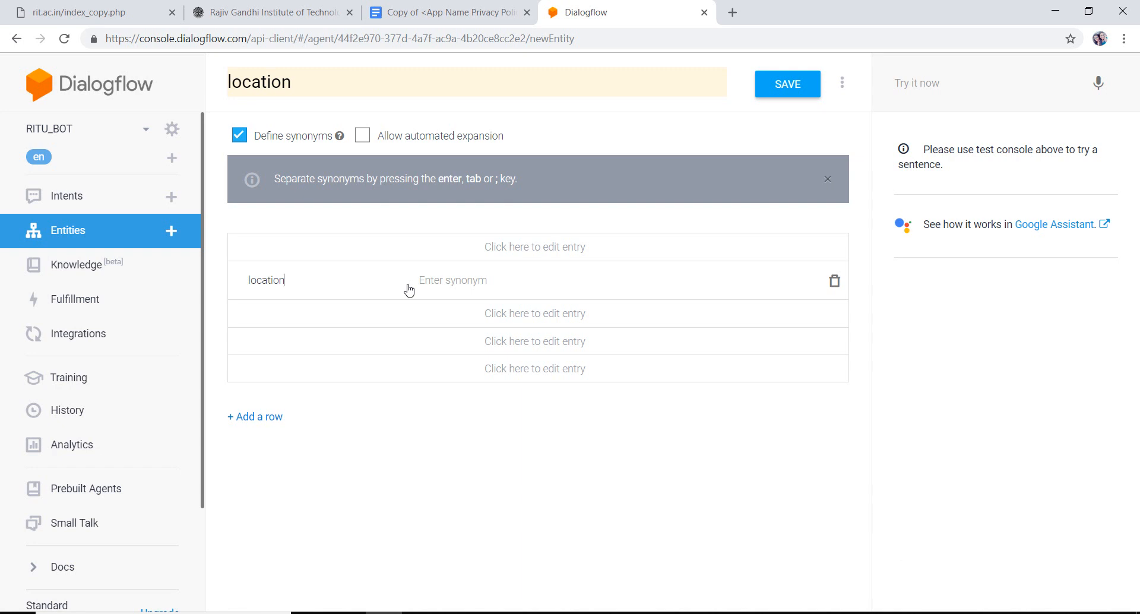
{"action": "left_click", "coordinate": [409, 289]}
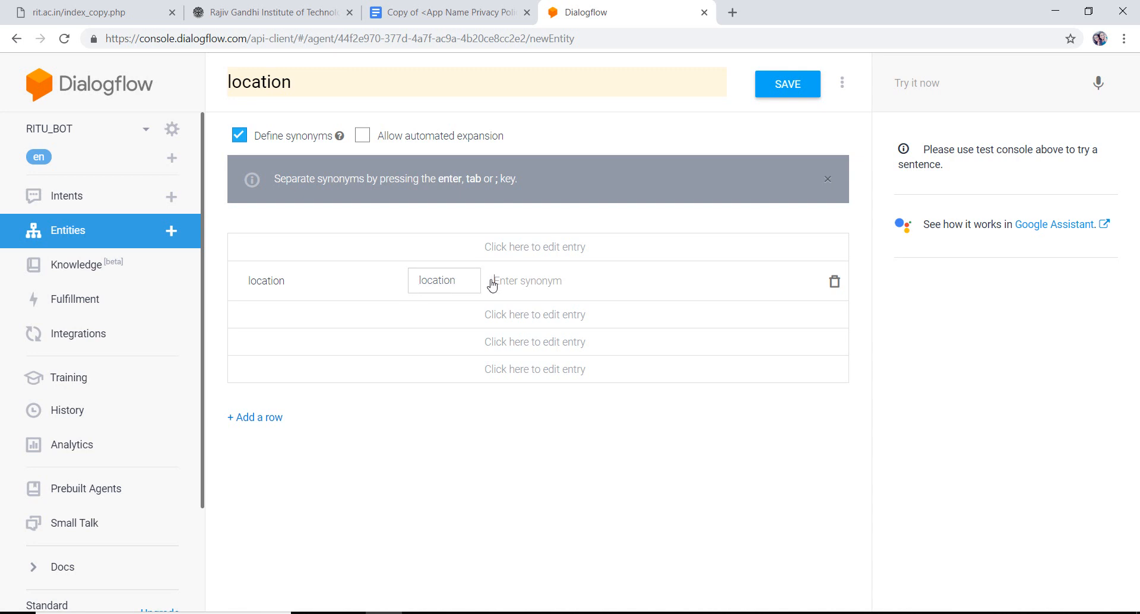
{"action": "type", "text": "whre"}
{"action": "key", "text": "BackSpace"}
{"action": "key", "text": "BackSpace"}
{"action": "type", "text": "ere"}
{"action": "left_click", "coordinate": [808, 93]}
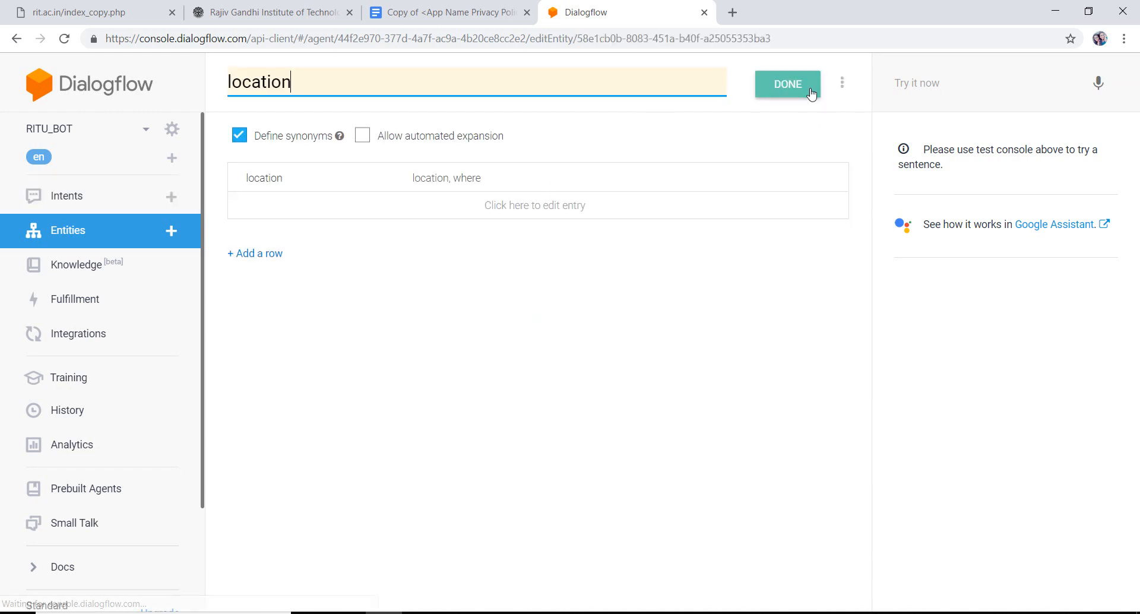
{"action": "left_click", "coordinate": [111, 202]}
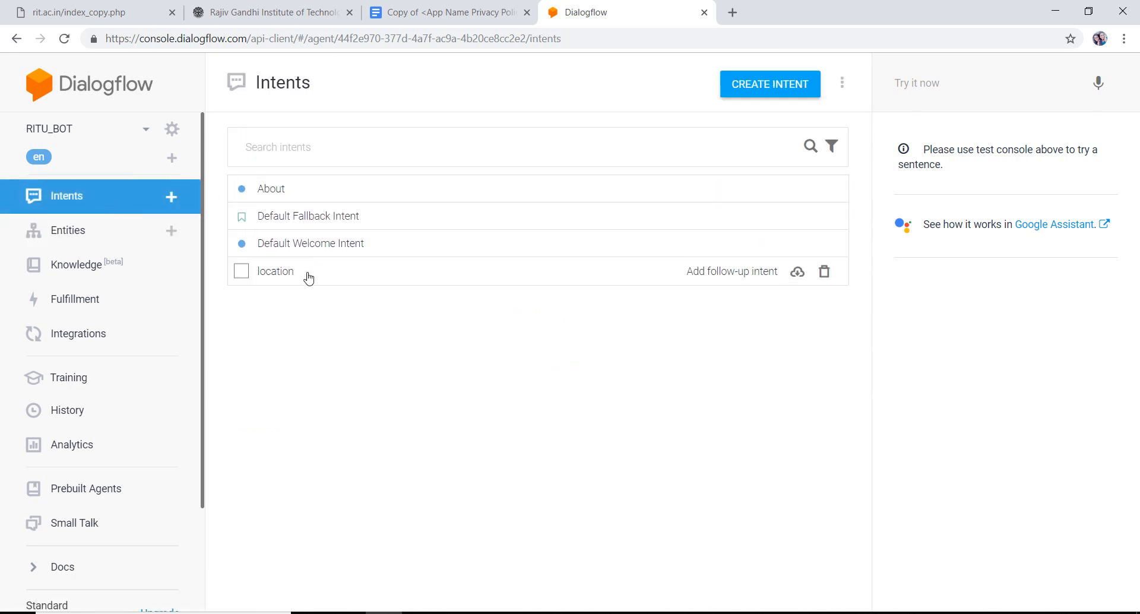
{"action": "left_click", "coordinate": [307, 275]}
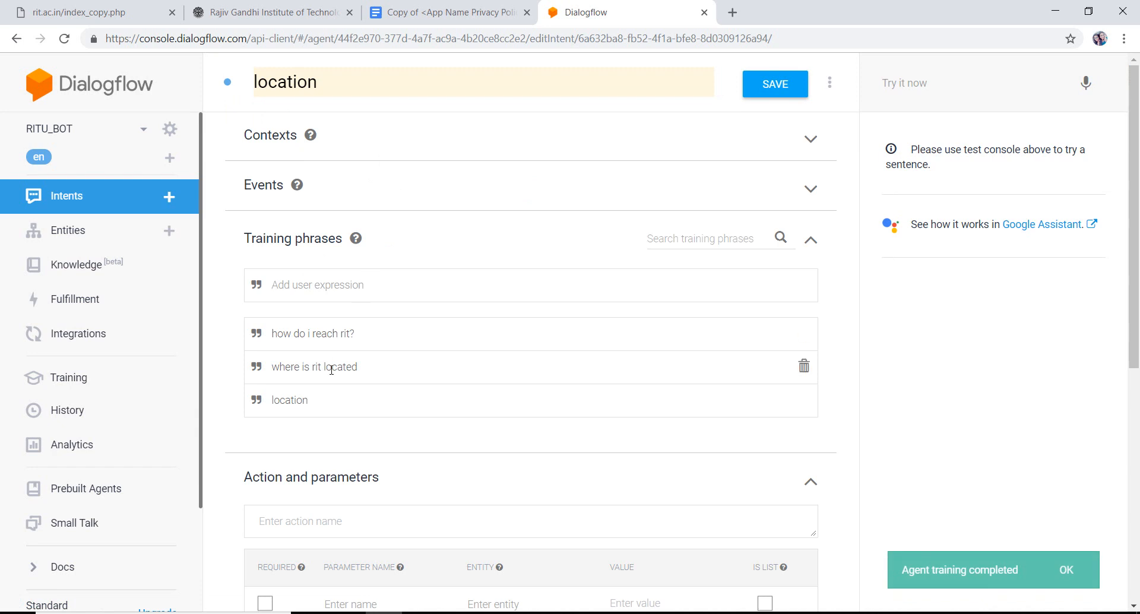
{"action": "left_click_drag", "start_coordinate": [364, 369], "coordinate": [331, 372]}
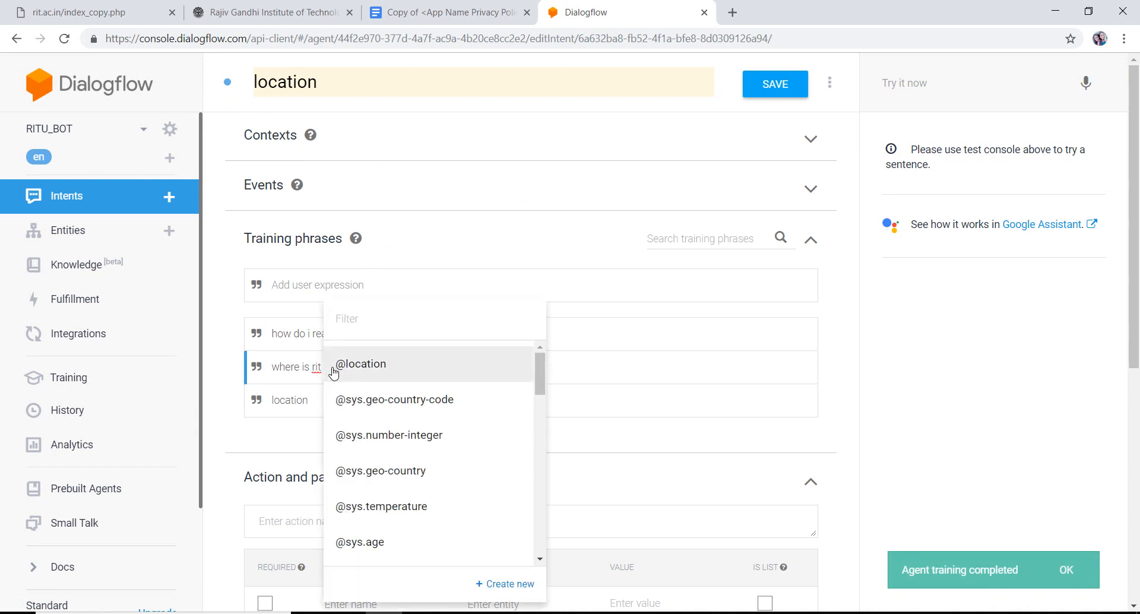
{"action": "left_click", "coordinate": [375, 375]}
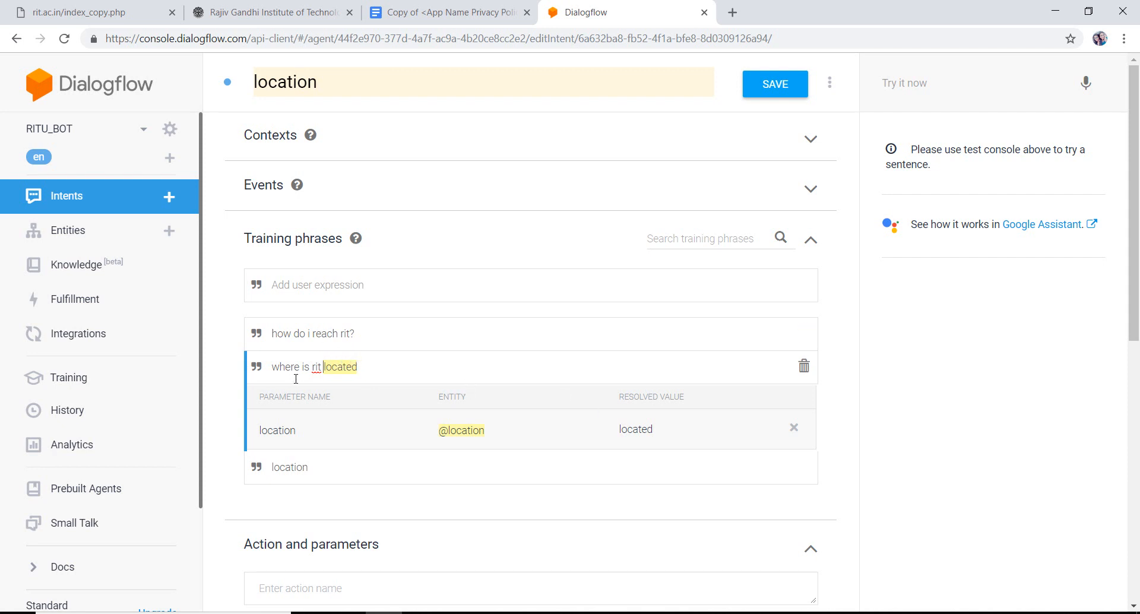
{"action": "left_click_drag", "start_coordinate": [299, 377], "coordinate": [272, 376]}
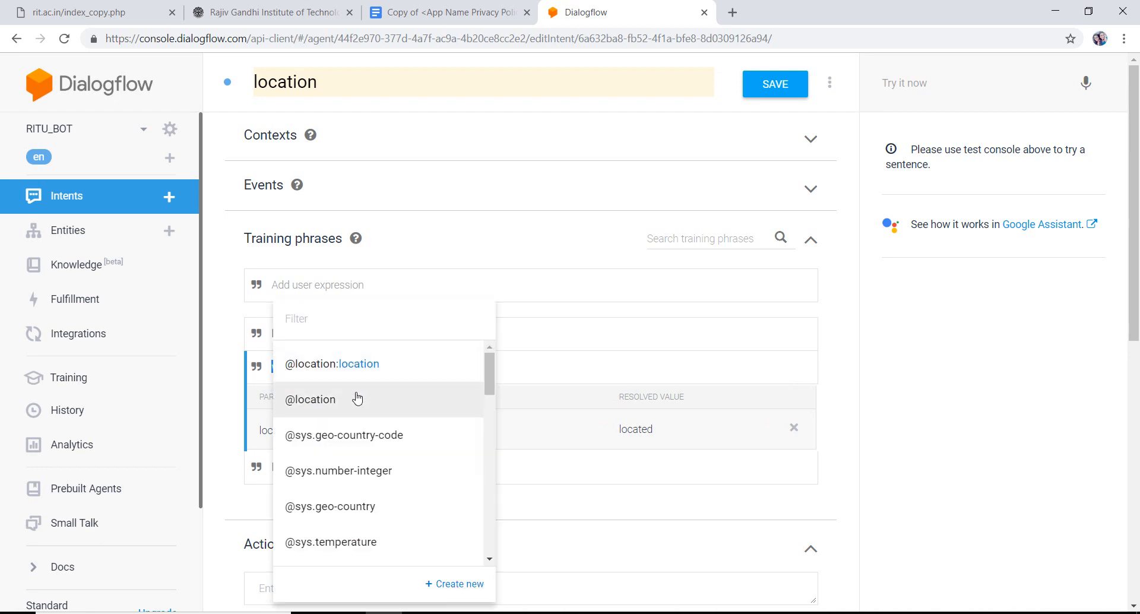
{"action": "left_click", "coordinate": [357, 398]}
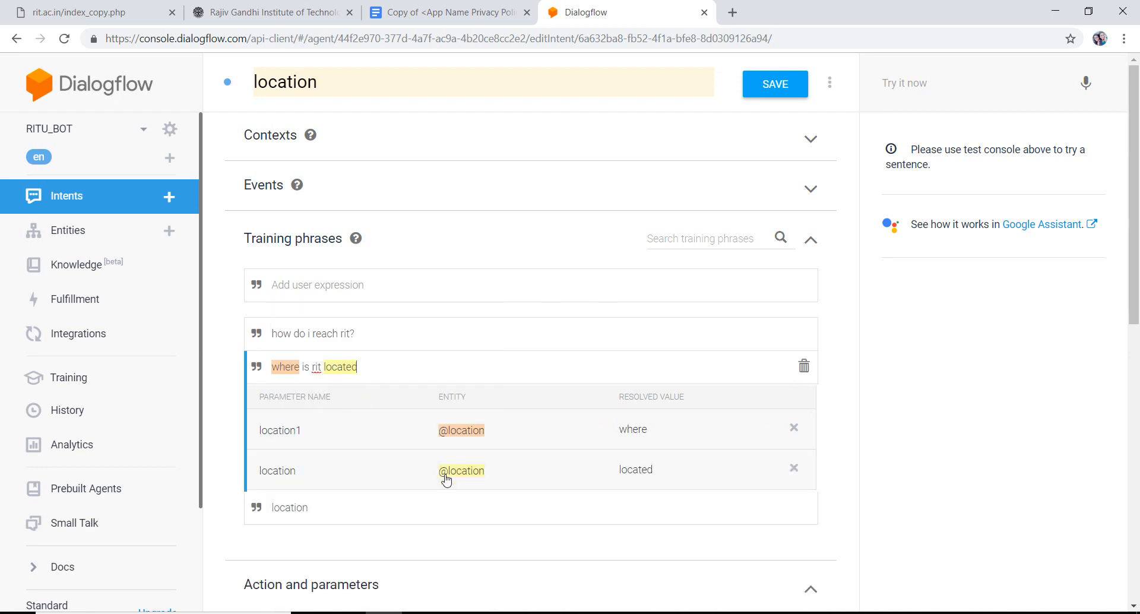
{"action": "scroll", "coordinate": [444, 476], "scroll_direction": "down", "scroll_amount": 3}
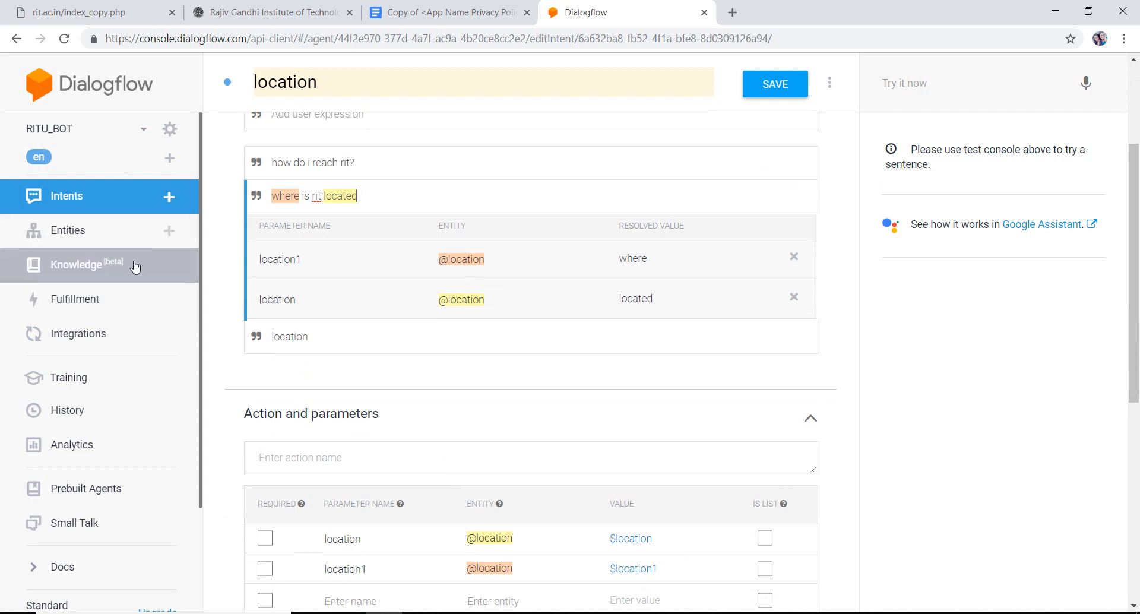
{"action": "left_click", "coordinate": [141, 199]}
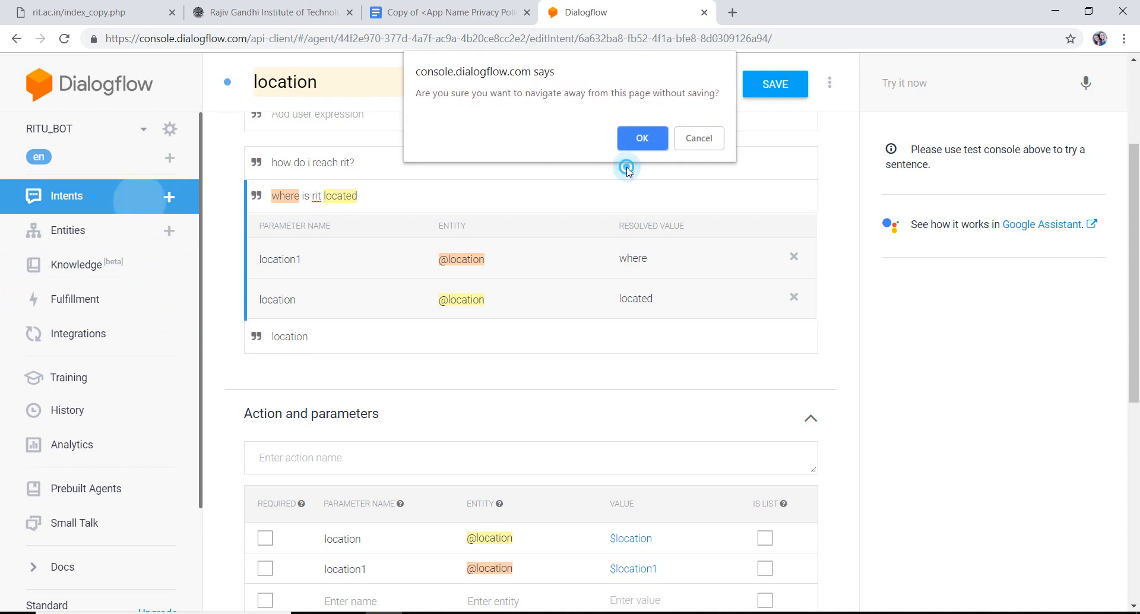
{"action": "left_click", "coordinate": [705, 149]}
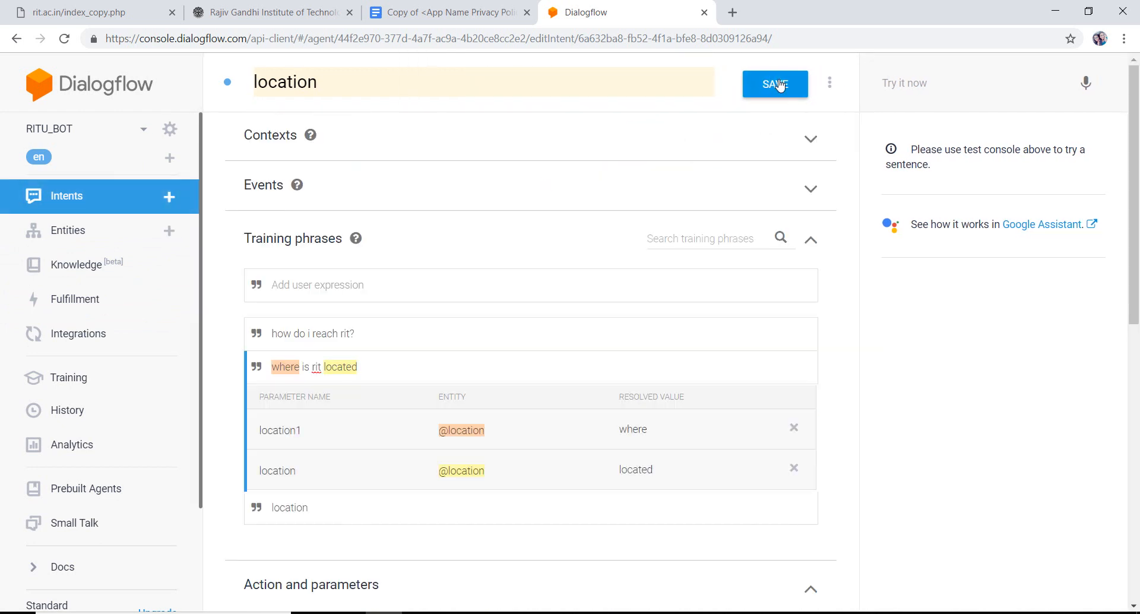
{"action": "left_click", "coordinate": [776, 84]}
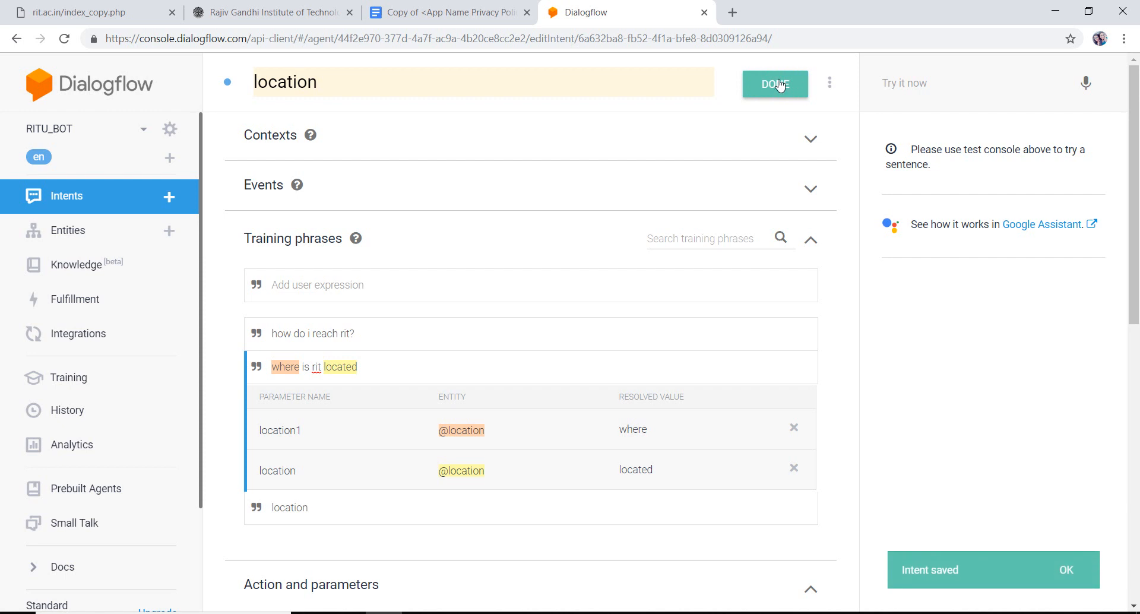
- Open the Default Welcome Intent, review its training phrases and text responses, and save it
{"action": "left_click", "coordinate": [28, 198]}
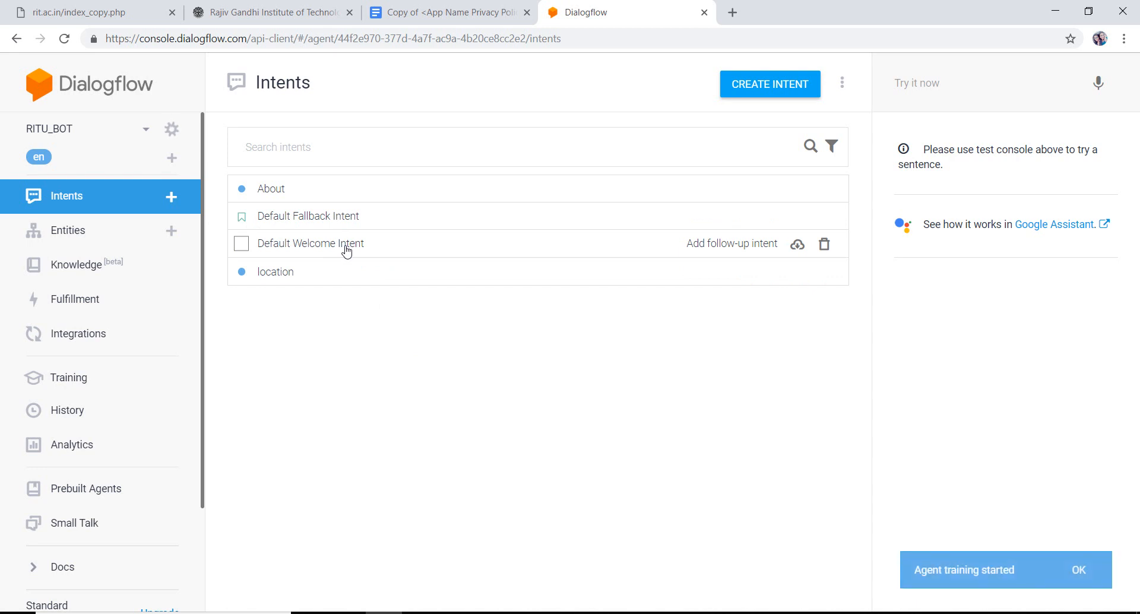
{"action": "left_click", "coordinate": [343, 246]}
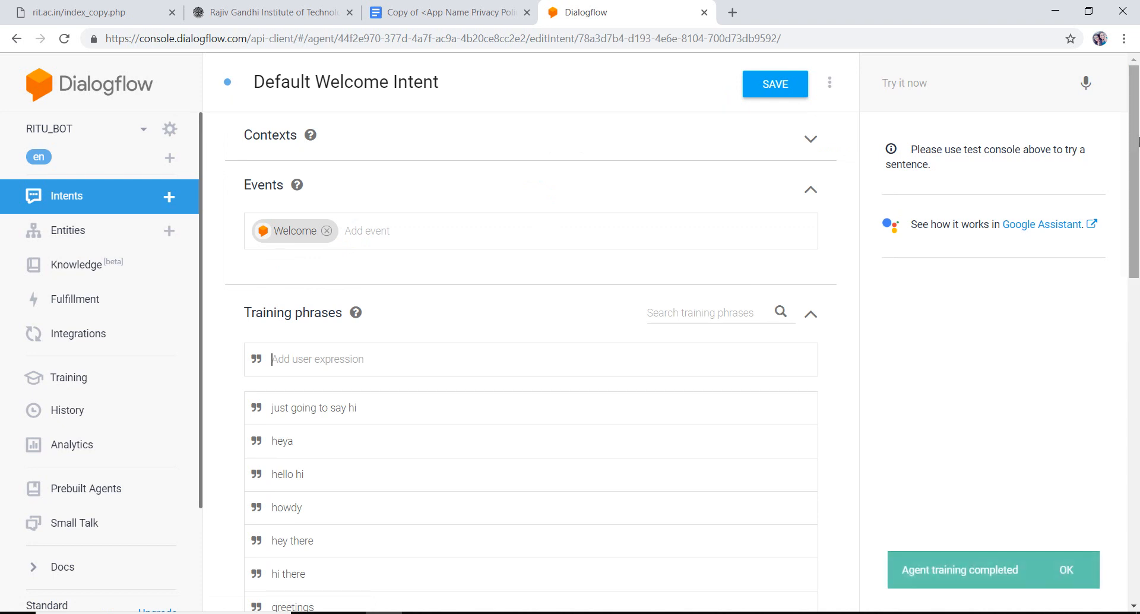
{"action": "scroll", "coordinate": [629, 165], "scroll_direction": "down", "scroll_amount": 1}
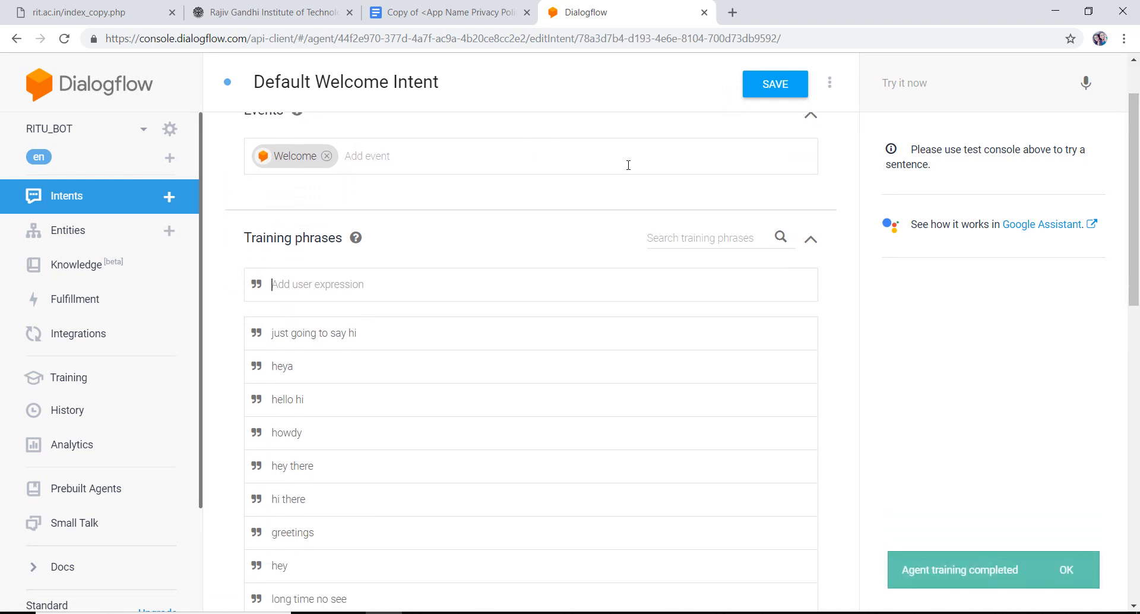
{"action": "left_click_drag", "start_coordinate": [1138, 224], "coordinate": [1138, 253]}
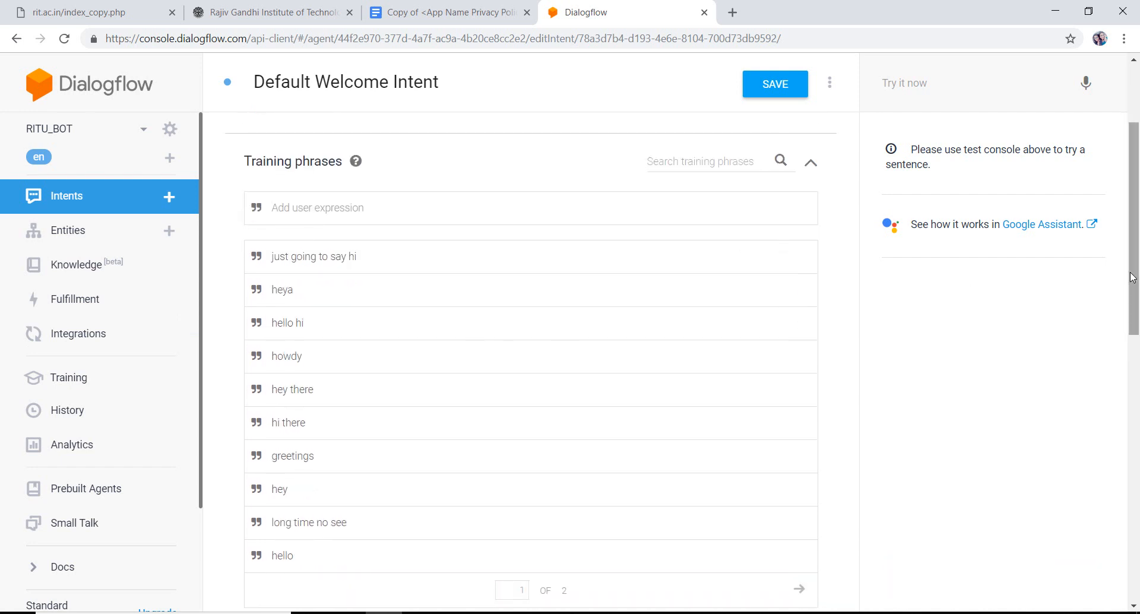
{"action": "left_click_drag", "start_coordinate": [1132, 279], "coordinate": [1138, 509]}
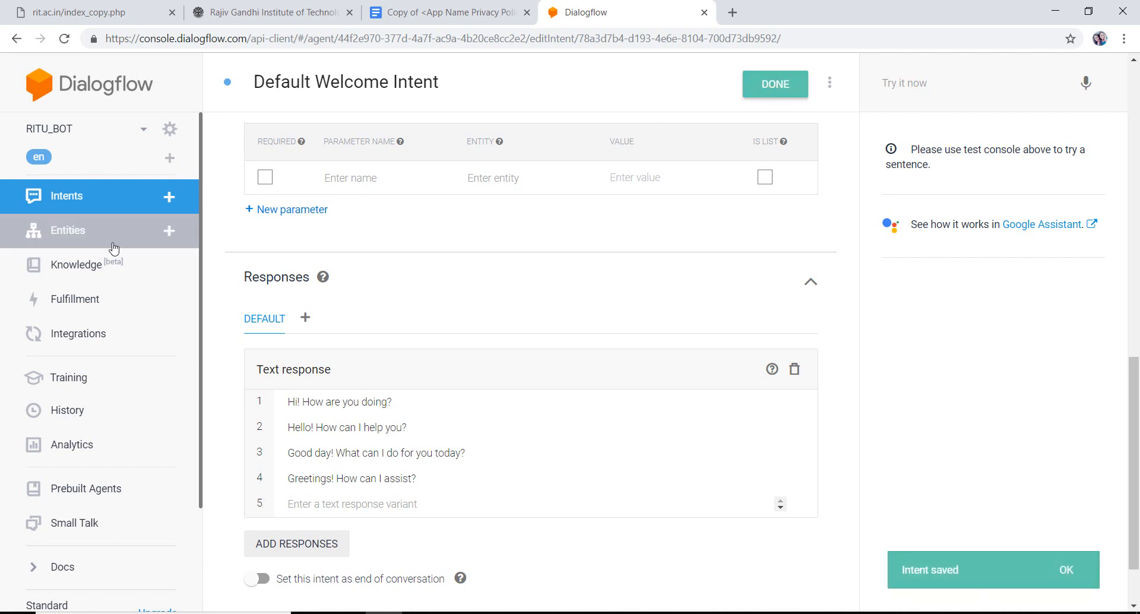
- Open the Default Fallback Intent, review its training phrases and text responses, save it, and return to the intents list
{"action": "left_click_drag", "start_coordinate": [114, 248], "coordinate": [127, 201]}
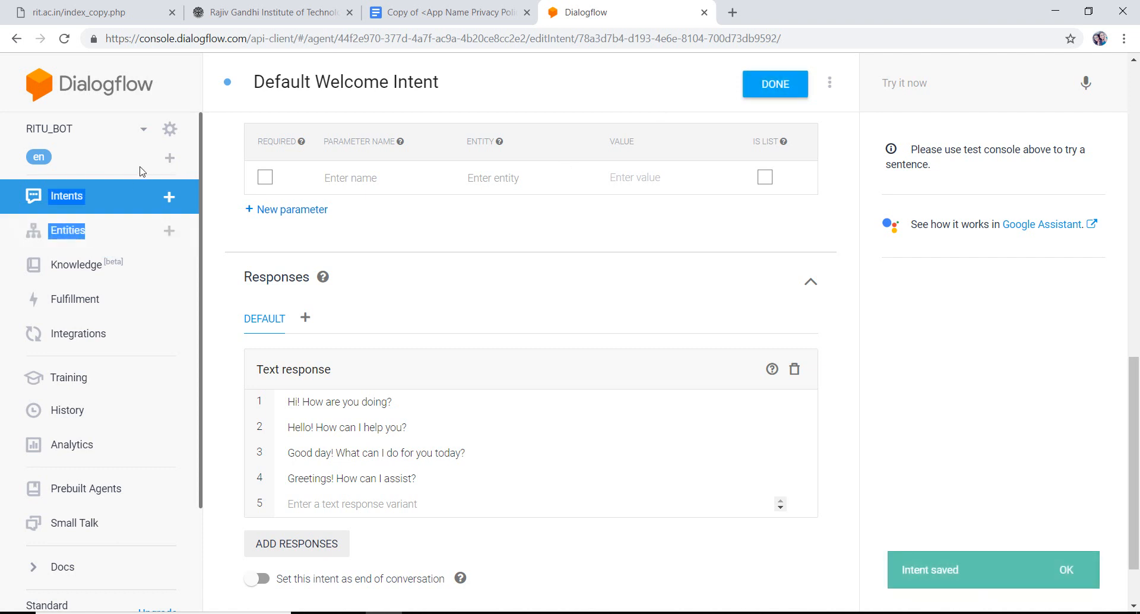
{"action": "left_click", "coordinate": [127, 200]}
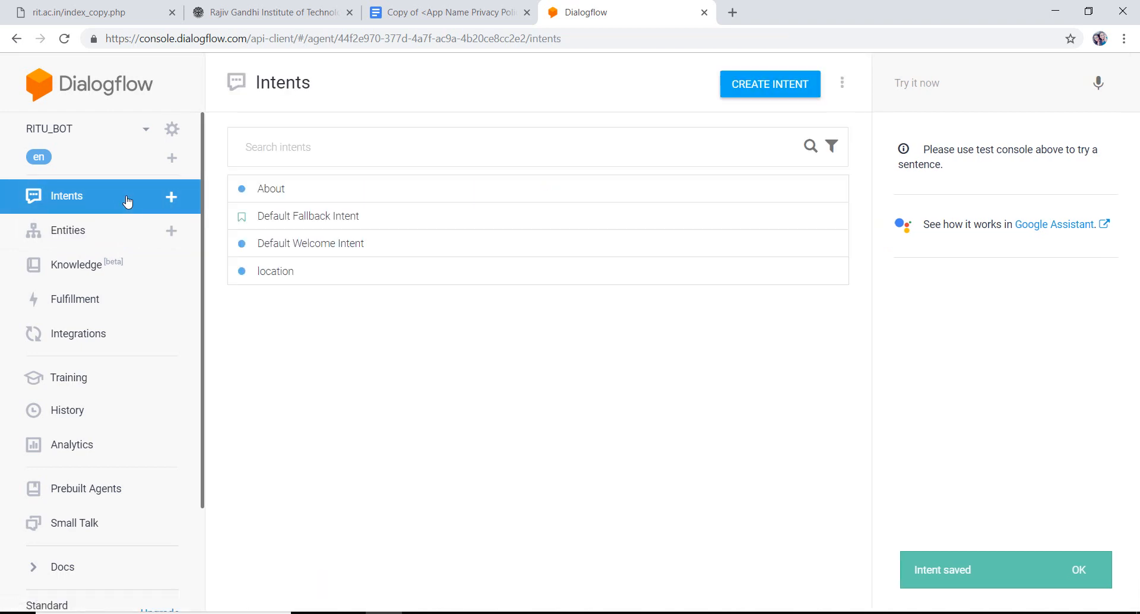
{"action": "left_click", "coordinate": [309, 217]}
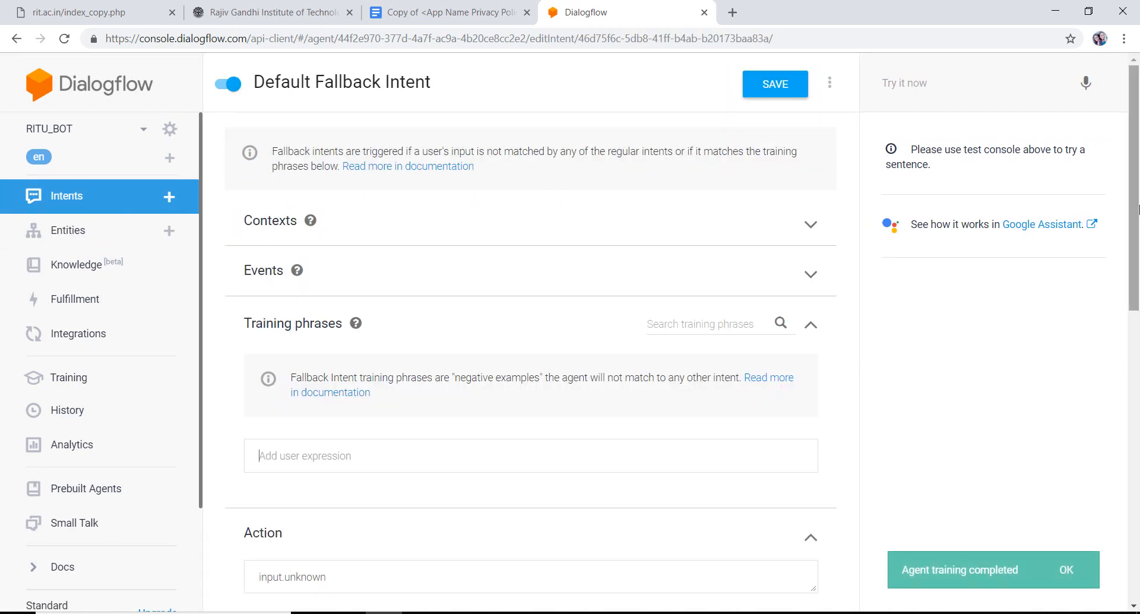
{"action": "left_click_drag", "start_coordinate": [1137, 209], "coordinate": [1138, 236]}
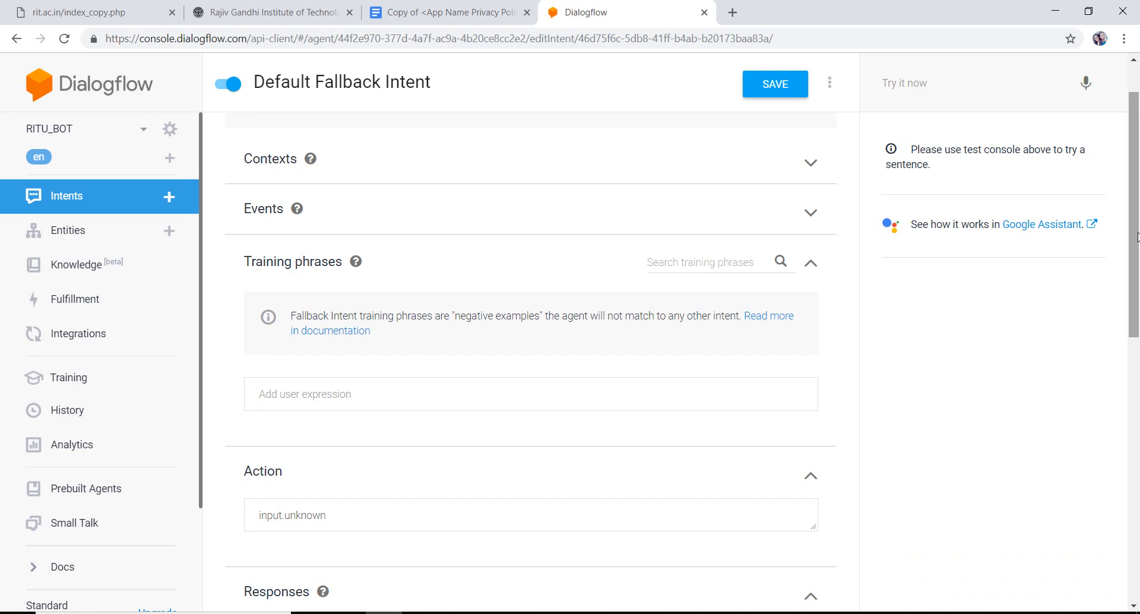
{"action": "left_click_drag", "start_coordinate": [1137, 236], "coordinate": [1137, 402]}
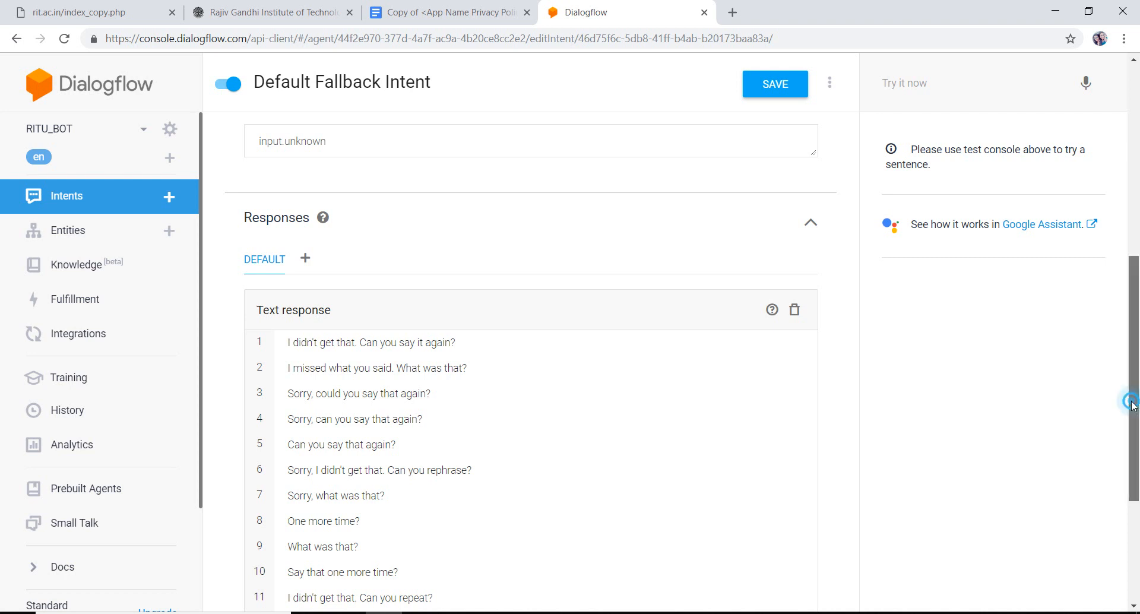
{"action": "left_click_drag", "start_coordinate": [1134, 407], "coordinate": [1134, 387]}
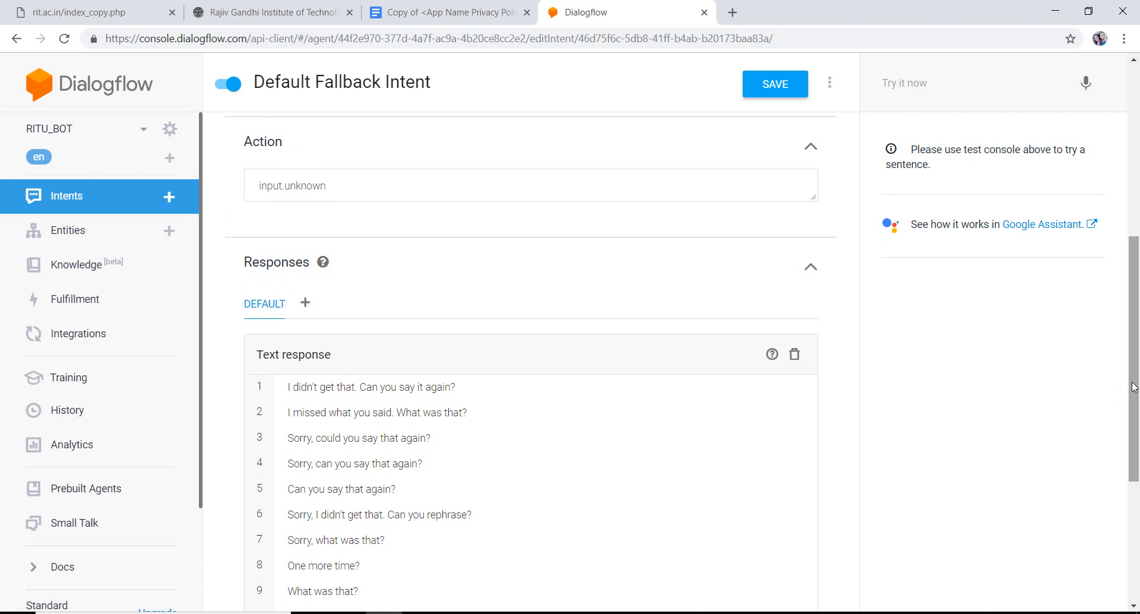
{"action": "left_click", "coordinate": [781, 87]}
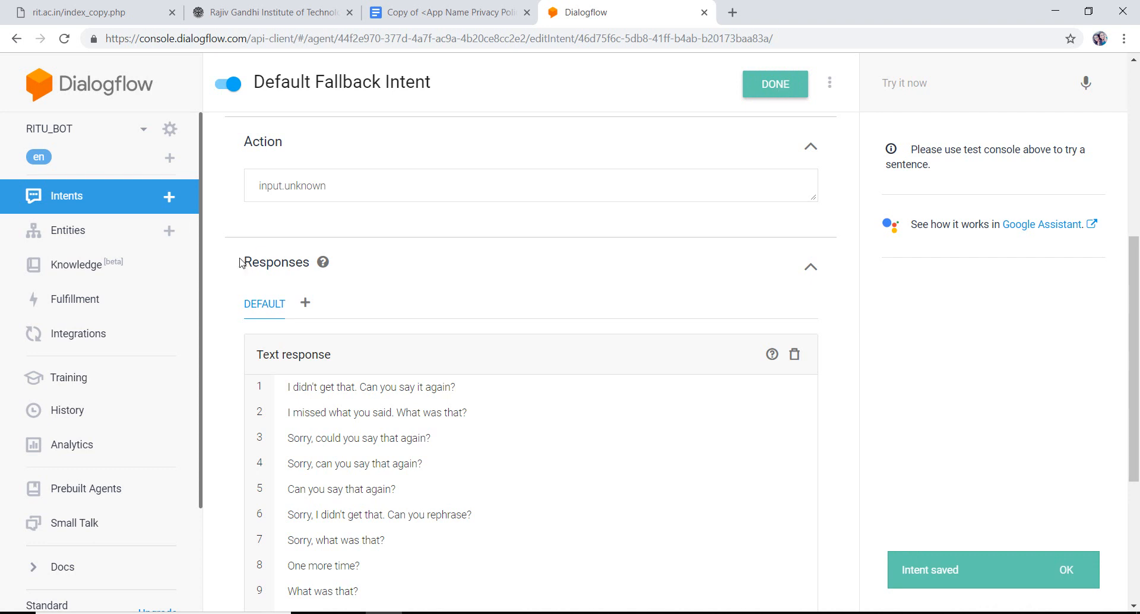
{"action": "left_click", "coordinate": [121, 206]}
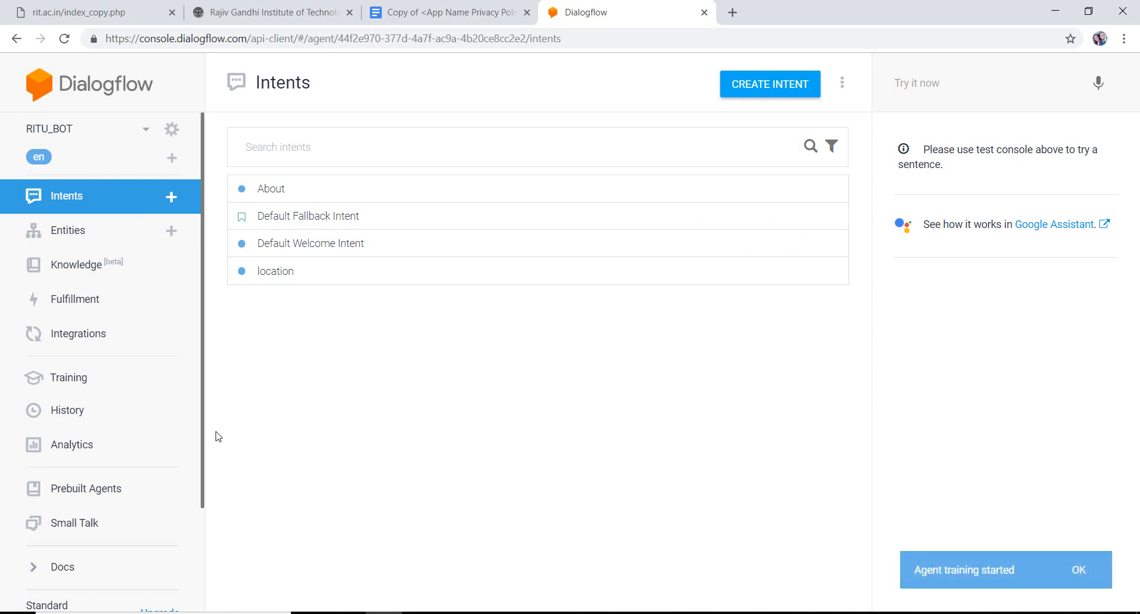
- Open the agent's Small Talk settings, enable Small Talk, and look over its customization categories
{"action": "left_click", "coordinate": [64, 523]}
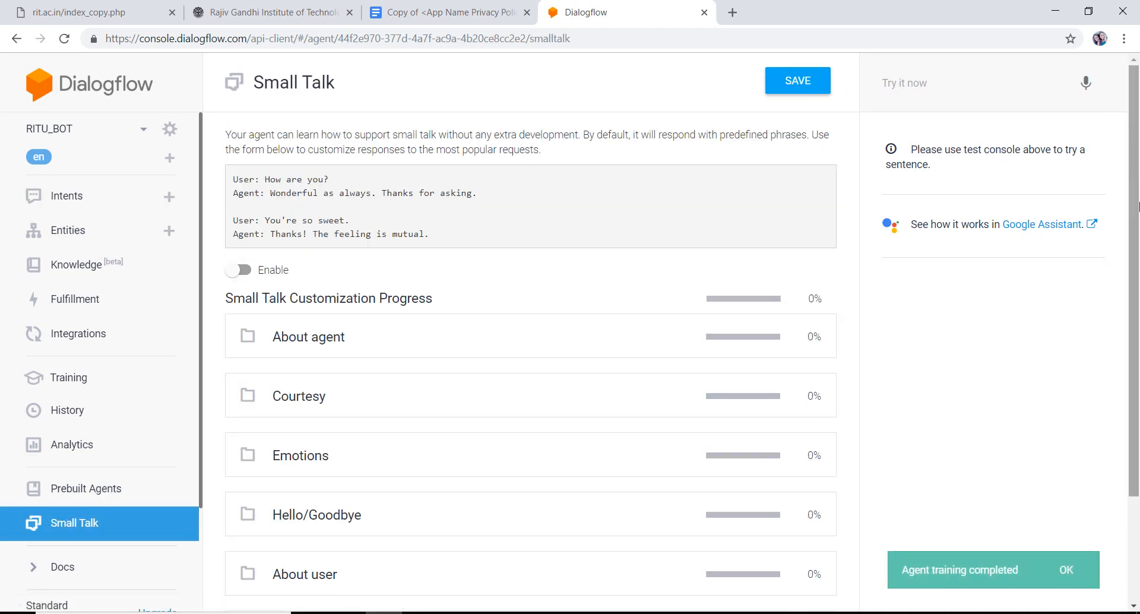
{"action": "scroll", "coordinate": [1133, 205], "scroll_direction": "down", "scroll_amount": 2}
{"action": "scroll", "coordinate": [1133, 205], "scroll_direction": "up", "scroll_amount": 2}
{"action": "left_click", "coordinate": [241, 270]}
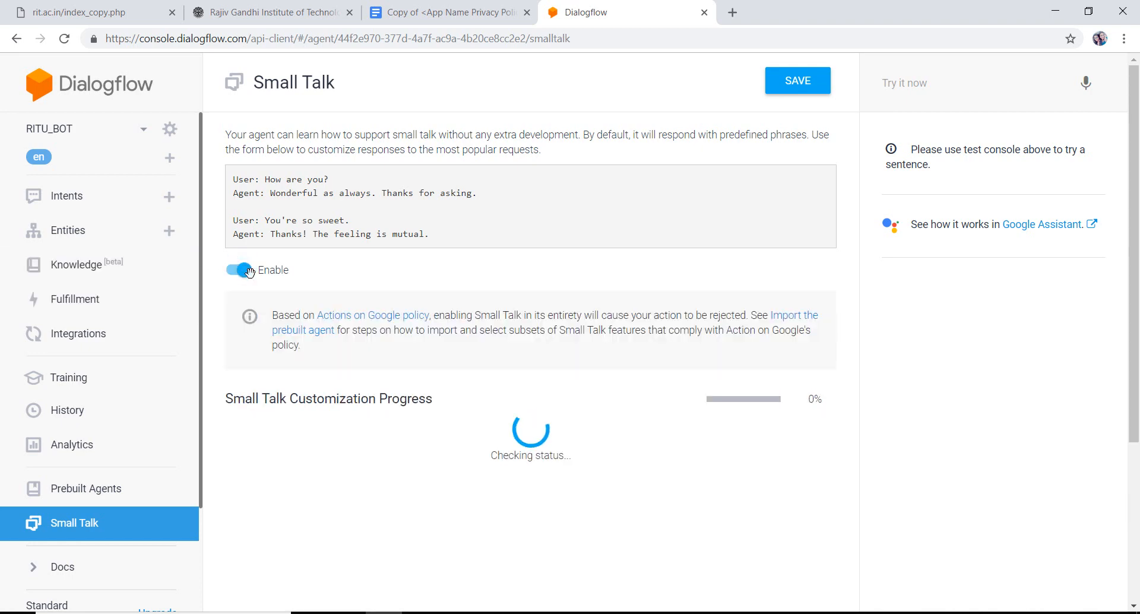
{"action": "scroll", "coordinate": [390, 552], "scroll_direction": "down", "scroll_amount": 3}
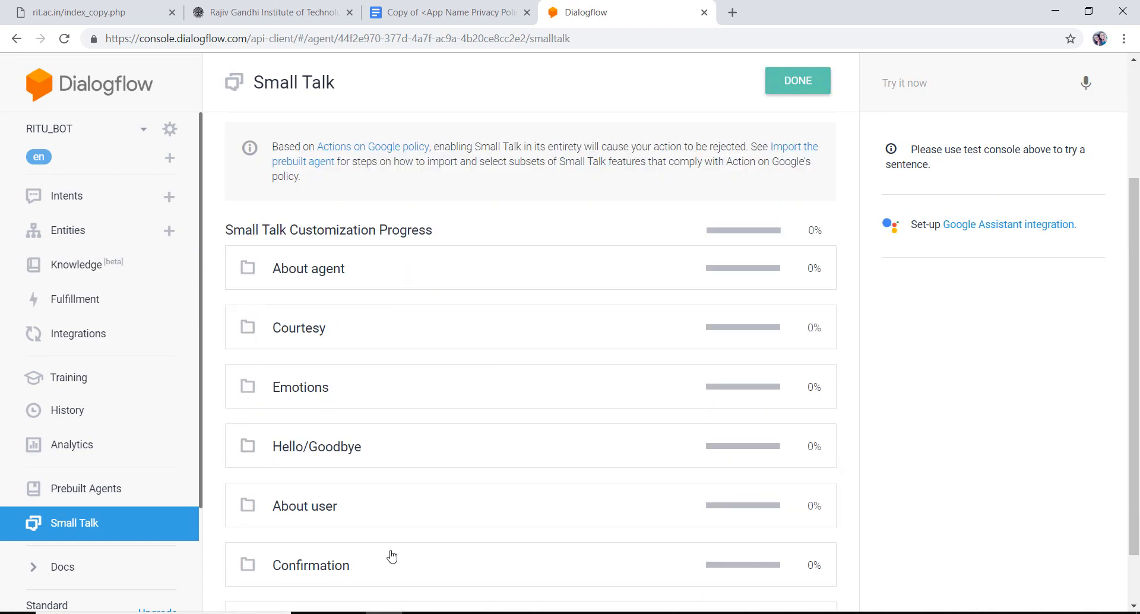
{"action": "scroll", "coordinate": [390, 551], "scroll_direction": "up", "scroll_amount": 3}
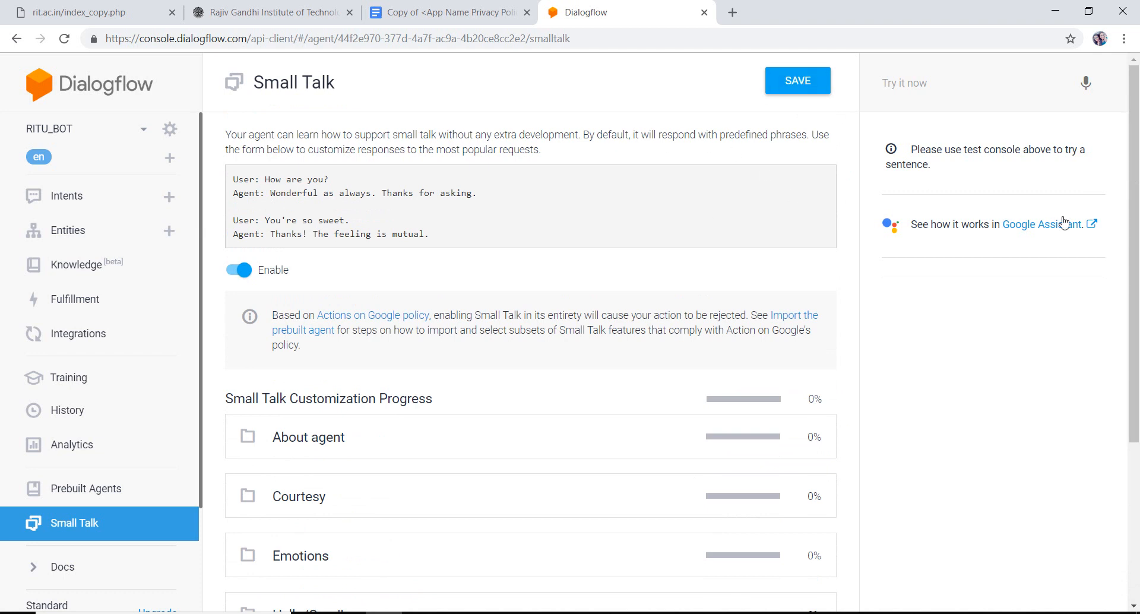
- Test the agent with the message "hi" and check its response and matched intent
{"action": "left_click", "coordinate": [966, 88]}
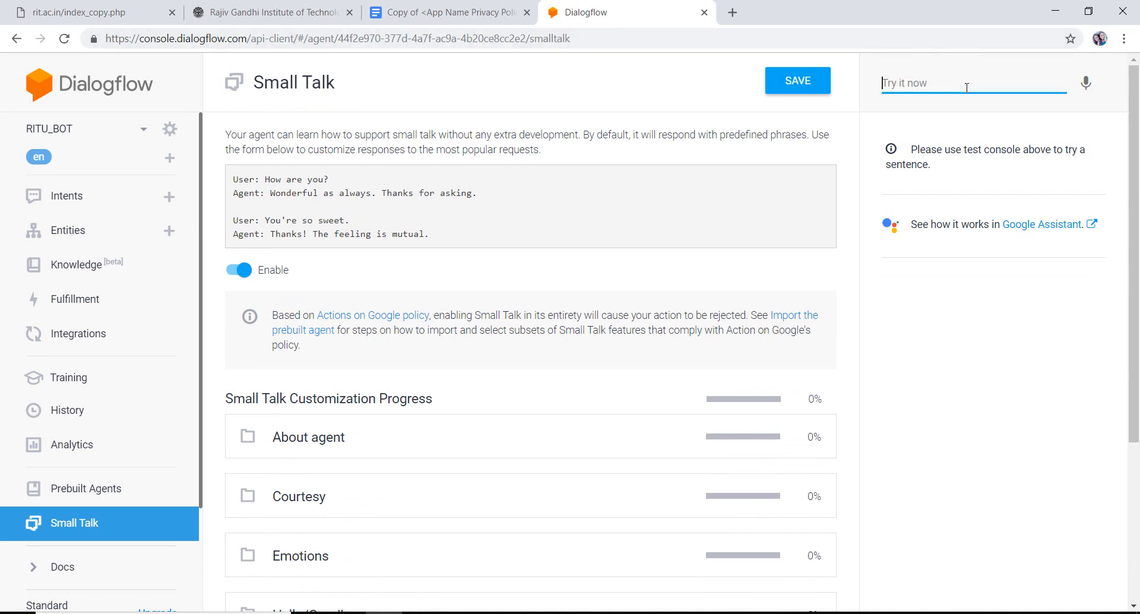
{"action": "type", "text": "hi"}
{"action": "key", "text": "Return"}
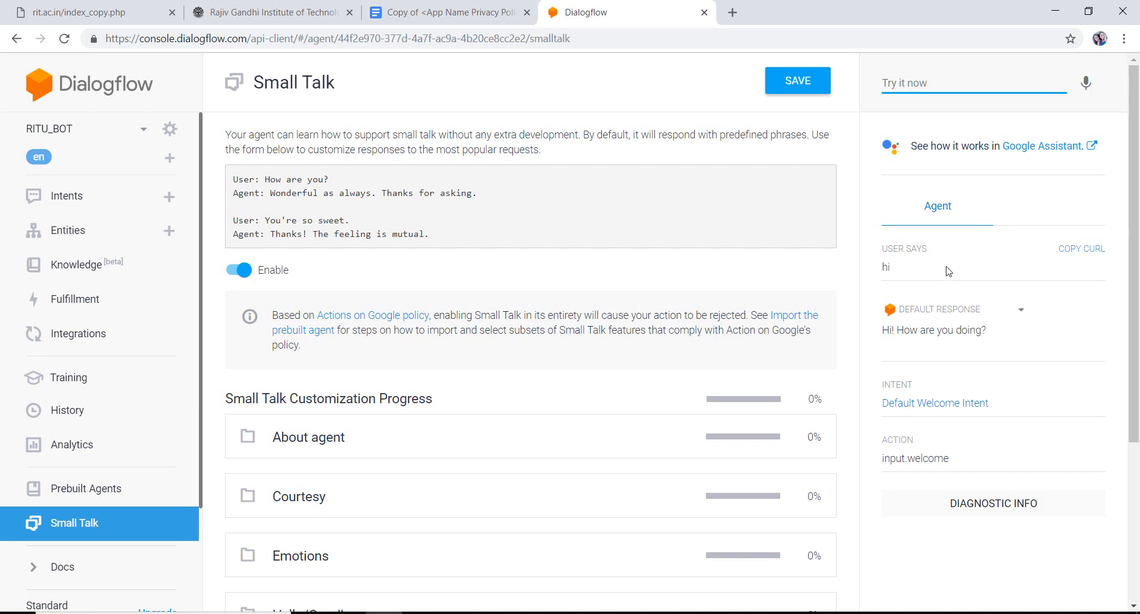
{"action": "left_click_drag", "start_coordinate": [944, 269], "coordinate": [870, 277]}
{"action": "left_click", "coordinate": [923, 264]}
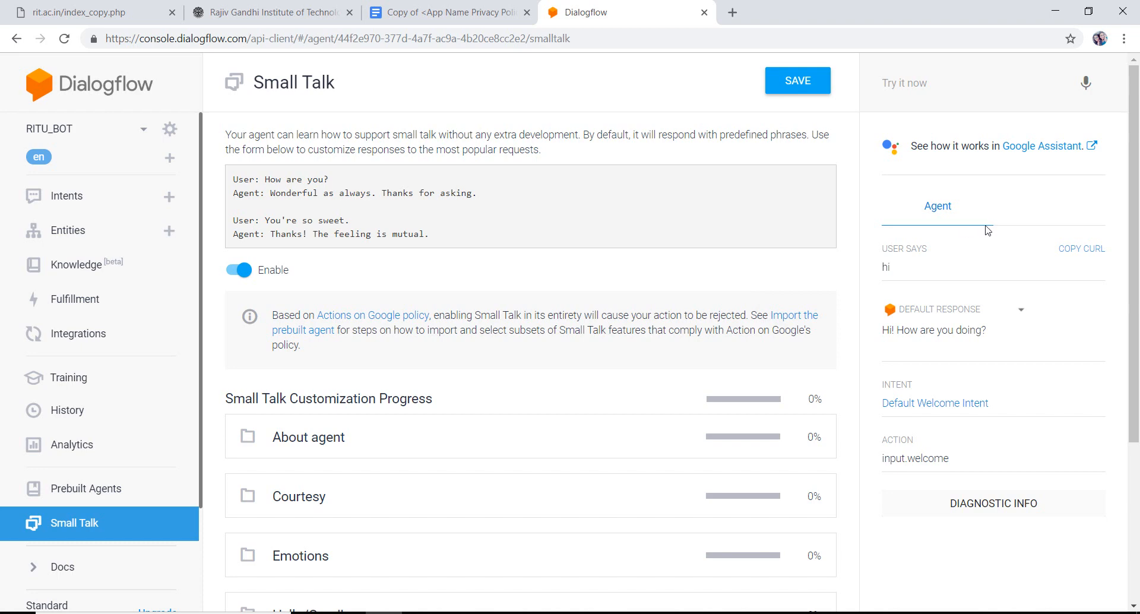
{"action": "left_click_drag", "start_coordinate": [1135, 189], "coordinate": [1135, 321]}
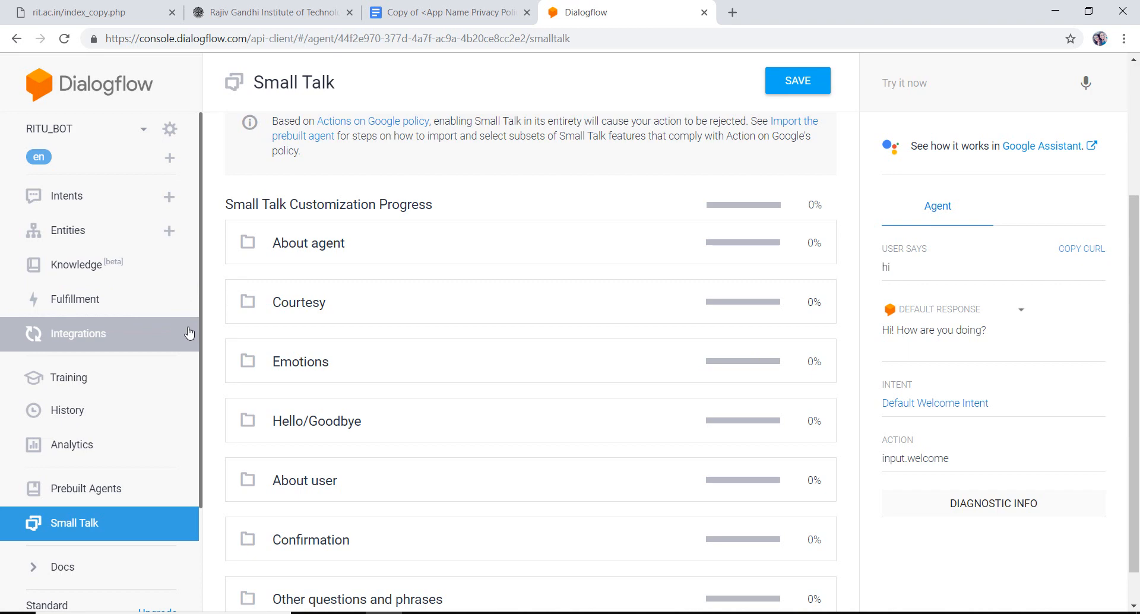
- Open the Google Assistant integration settings and launch the test simulator with auto-preview changes enabled
{"action": "left_click", "coordinate": [113, 330]}
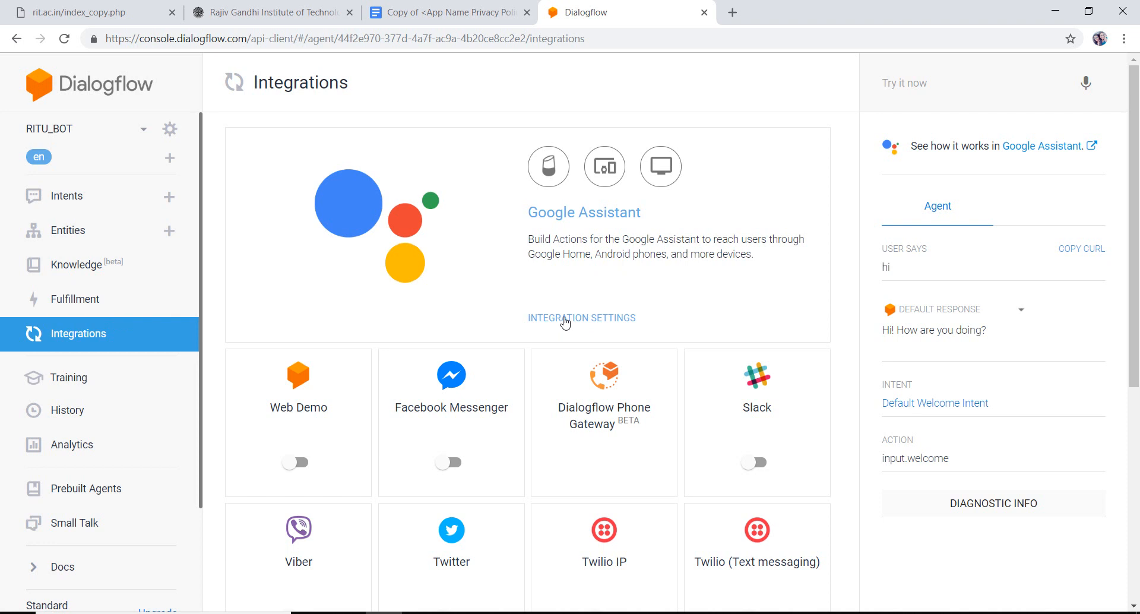
{"action": "left_click", "coordinate": [562, 320]}
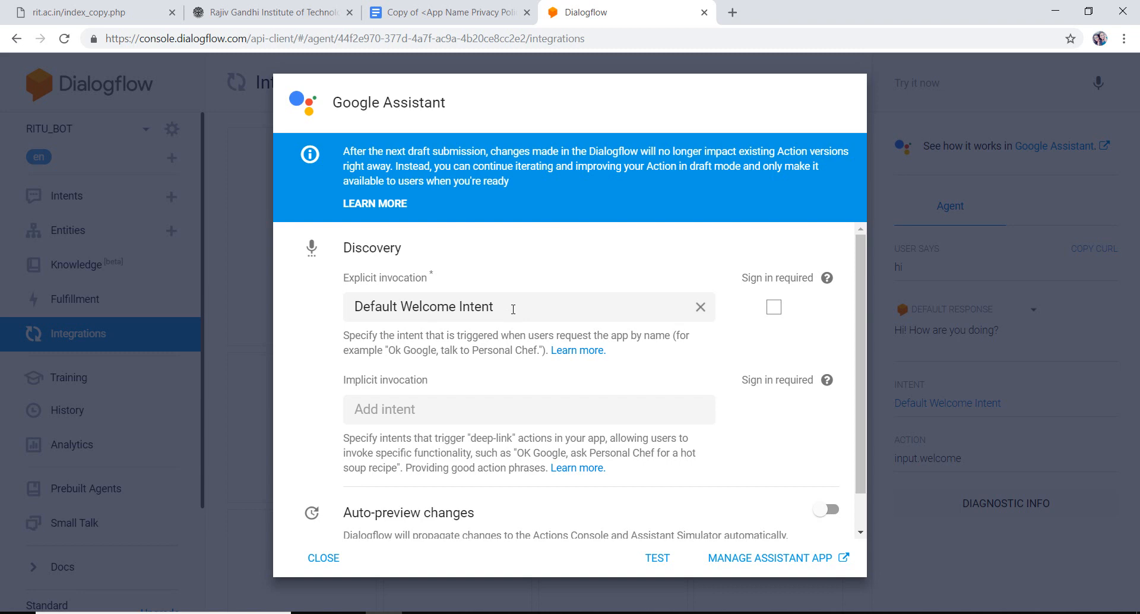
{"action": "left_click", "coordinate": [658, 558]}
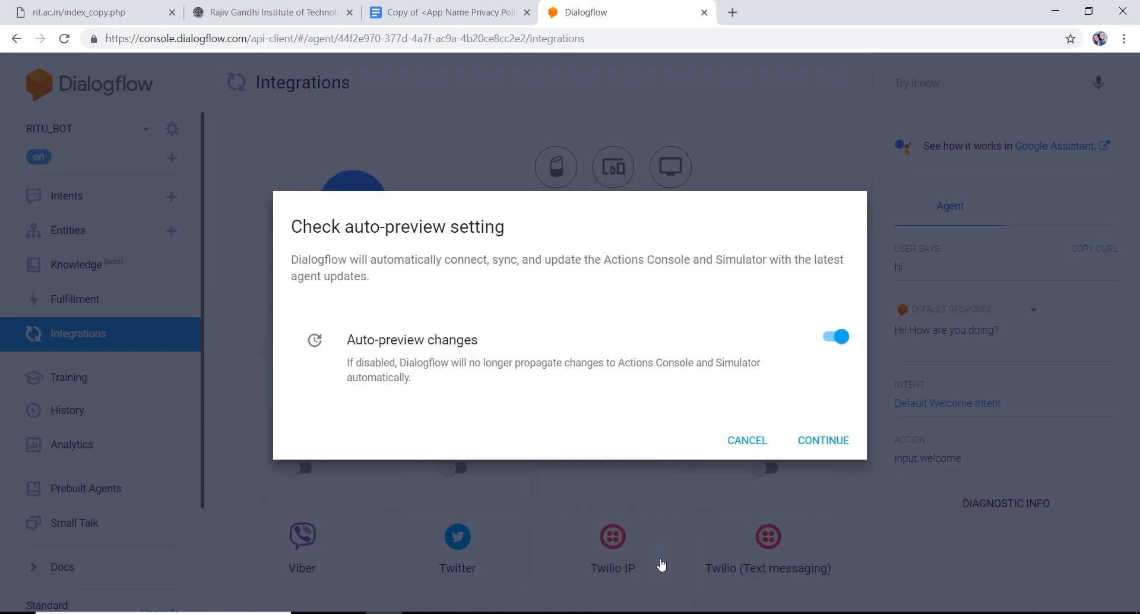
{"action": "left_click", "coordinate": [836, 440]}
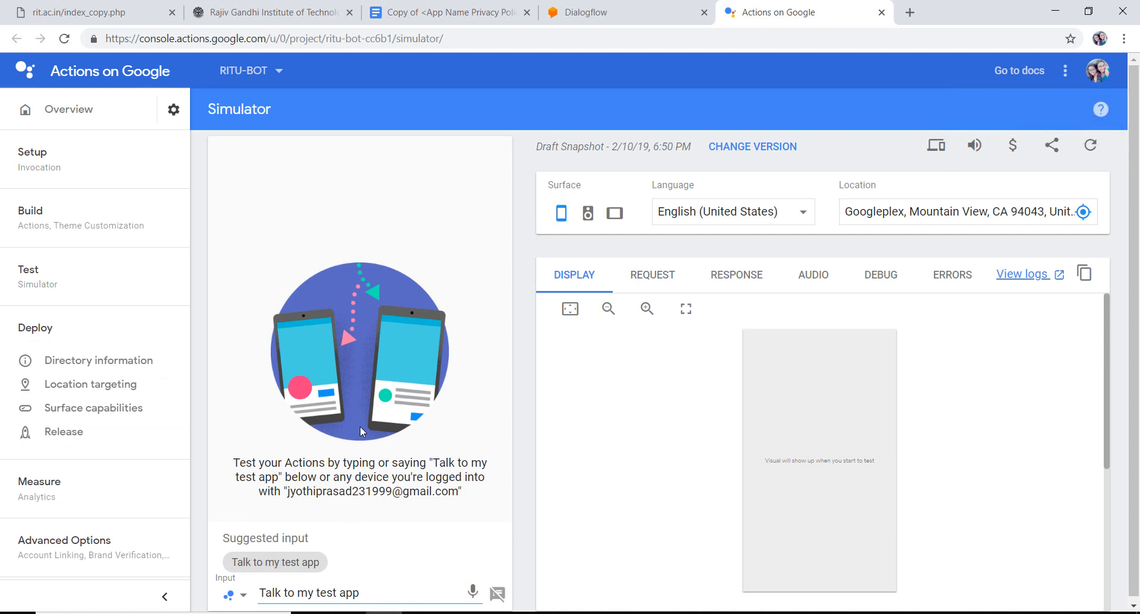
- Start the test app in the simulator with "Talk to my test app" and ask "what is rit"
{"action": "scroll", "coordinate": [1138, 304], "scroll_direction": "down", "scroll_amount": 1}
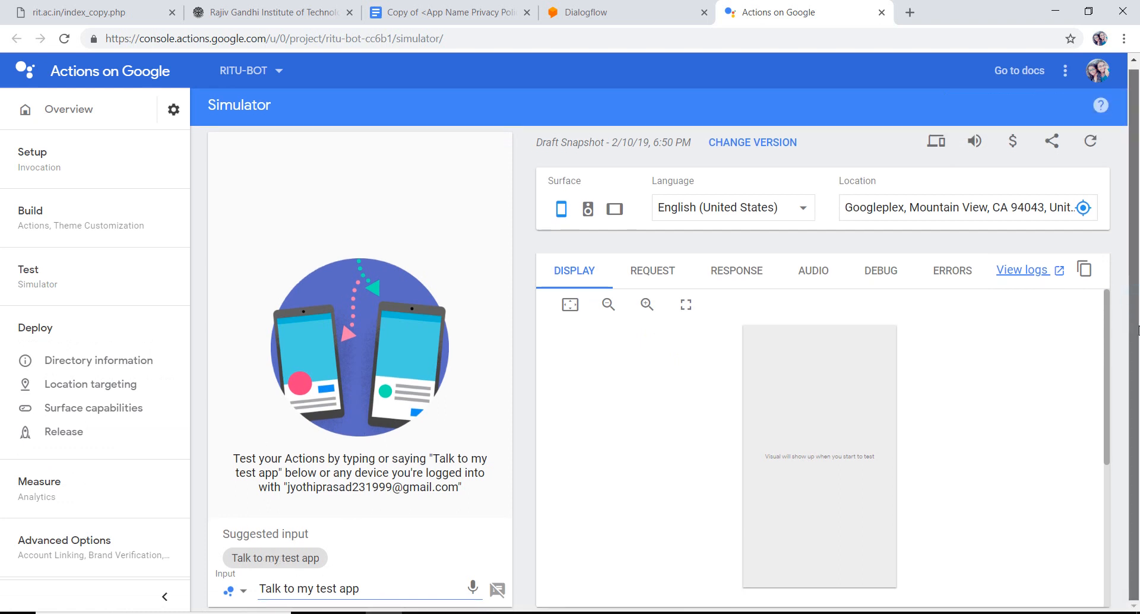
{"action": "left_click", "coordinate": [276, 561]}
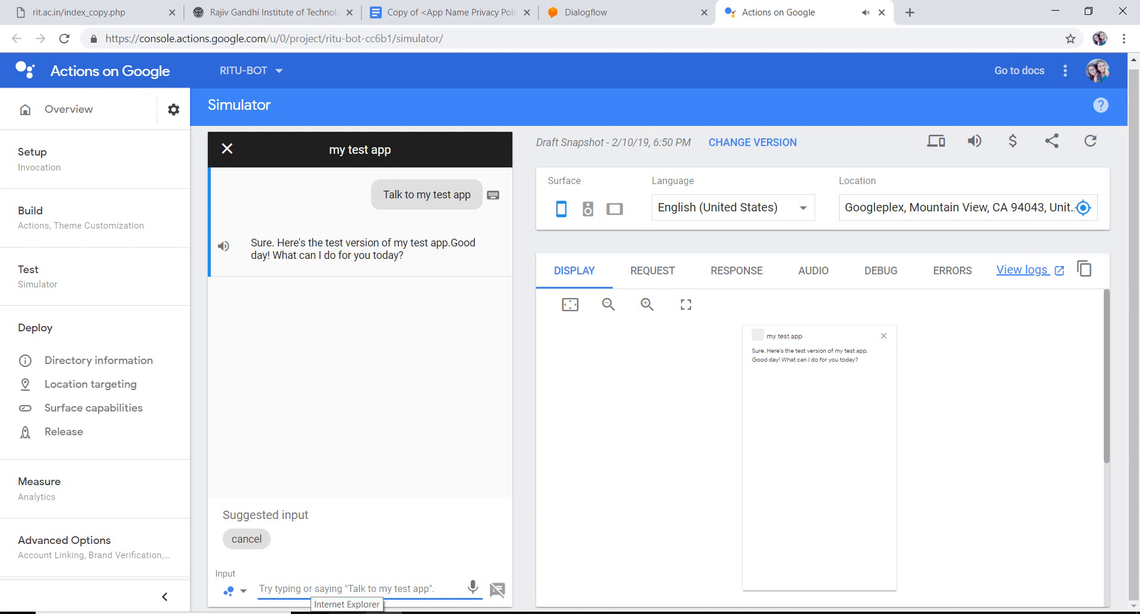
{"action": "type", "text": "What"}
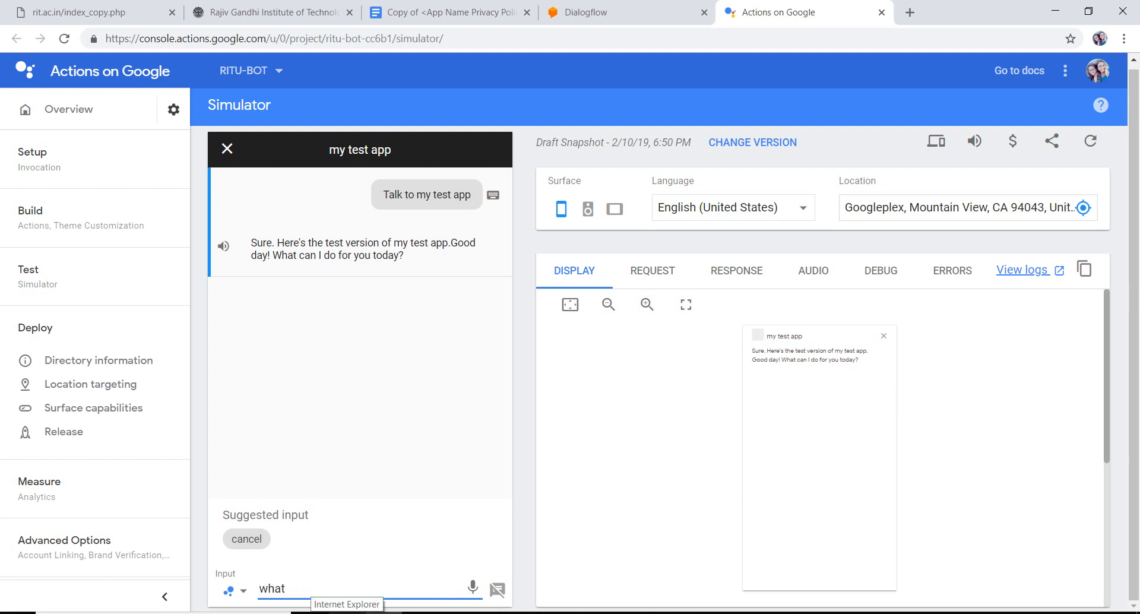
{"action": "type", "text": " is rit"}
{"action": "key", "text": "Return"}
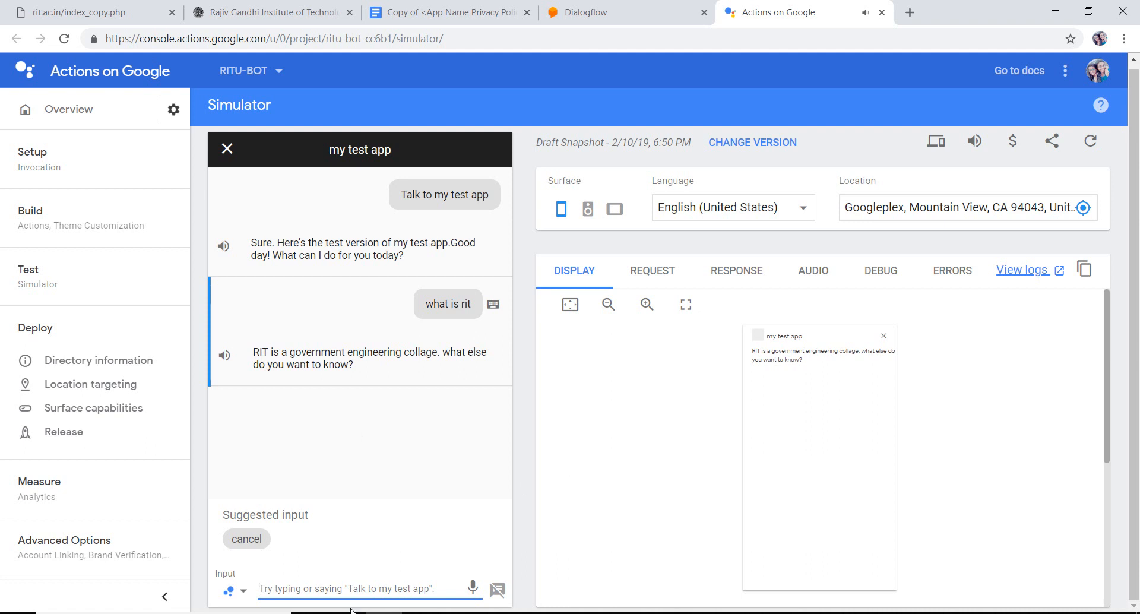
- Send "location" to the test app in the simulator to check the location intent
{"action": "left_click", "coordinate": [364, 592]}
{"action": "type", "text": "loc"}
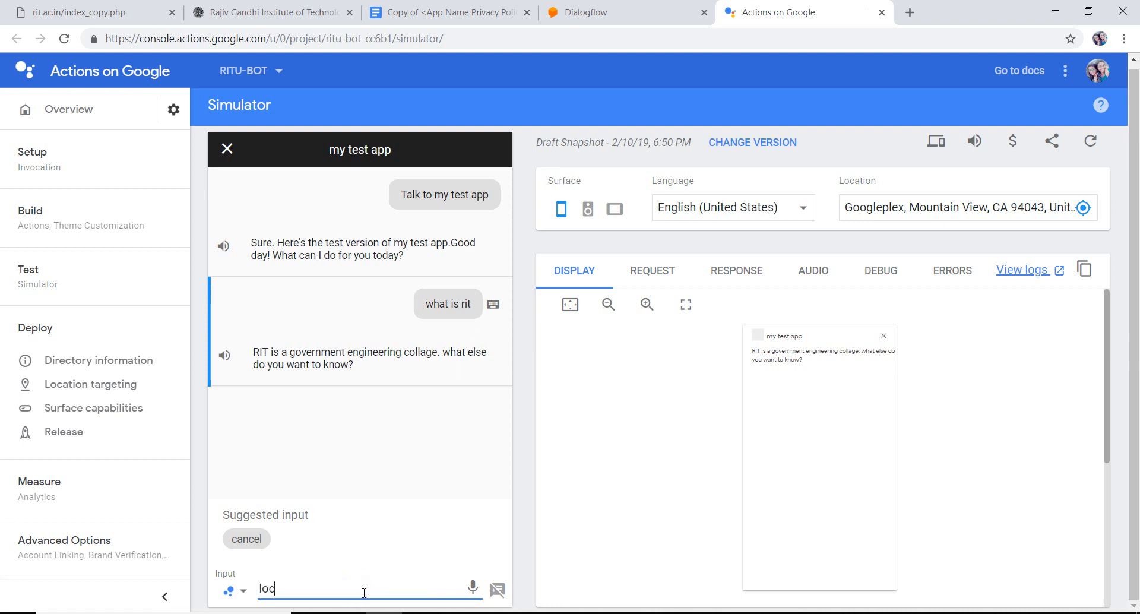
{"action": "type", "text": "ation"}
{"action": "key", "text": "Return"}
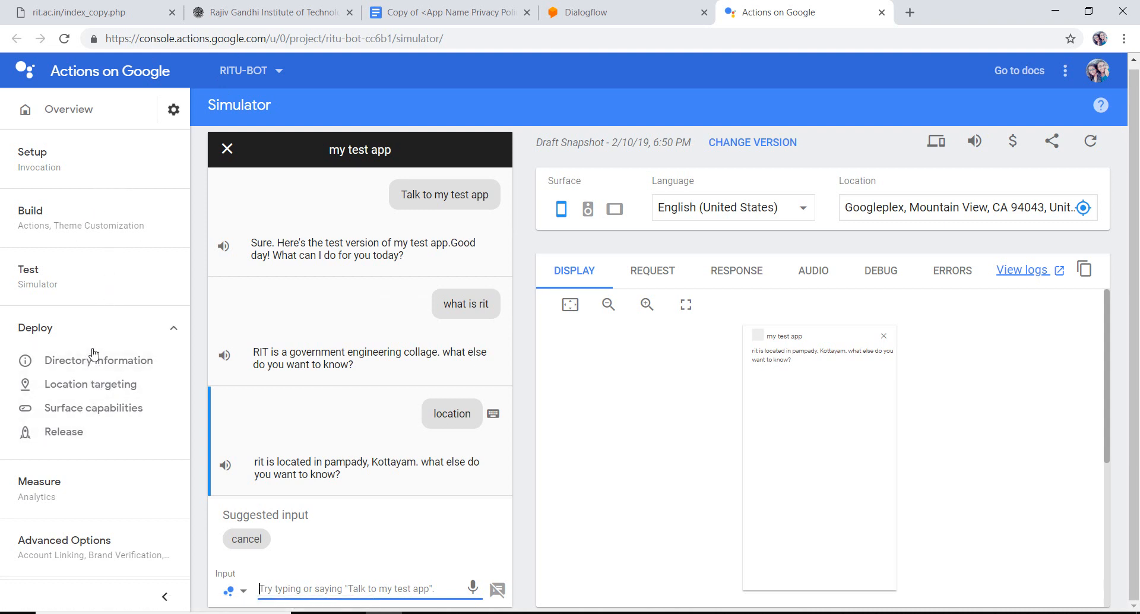
- Check the project's release options, then open the directory information and examine its description fields
{"action": "left_click", "coordinate": [66, 434]}
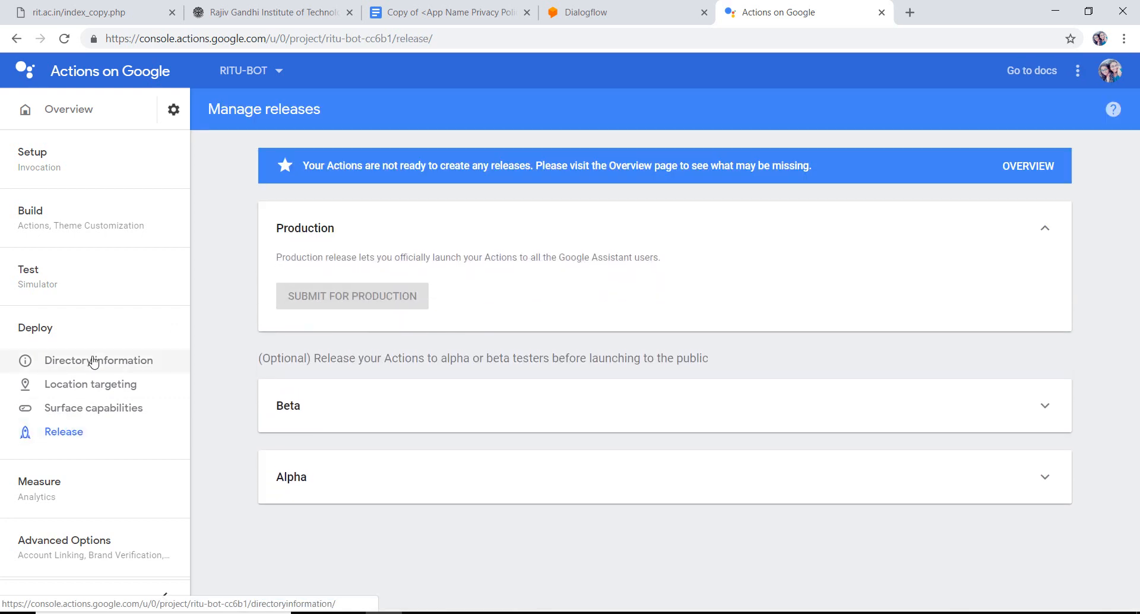
{"action": "left_click", "coordinate": [94, 360]}
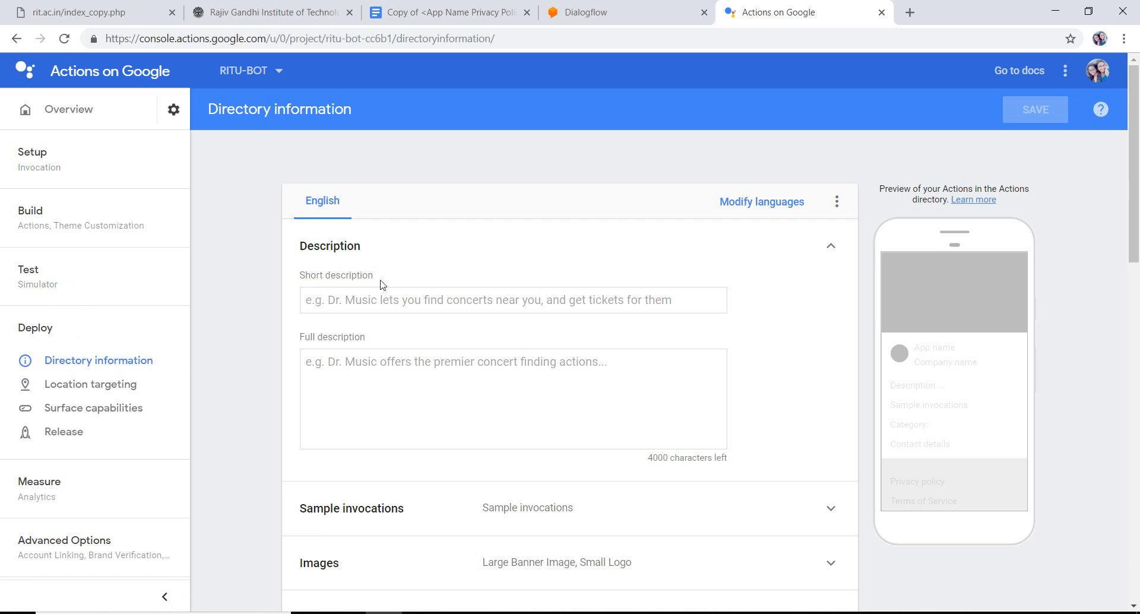
{"action": "left_click_drag", "start_coordinate": [1137, 165], "coordinate": [1136, 203]}
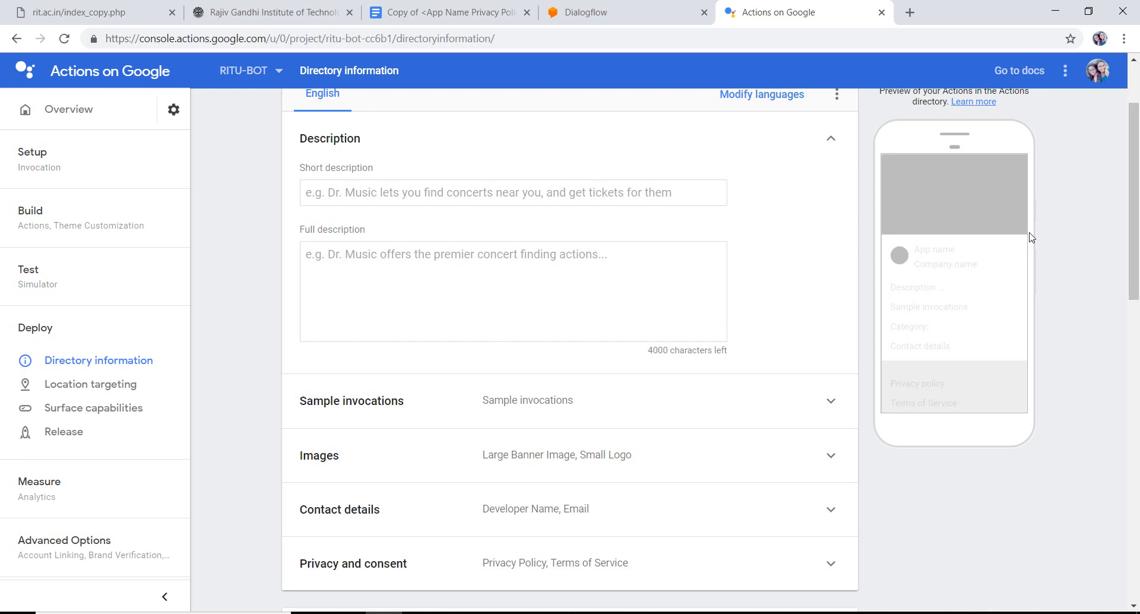
{"action": "left_click_drag", "start_coordinate": [1134, 234], "coordinate": [1134, 269]}
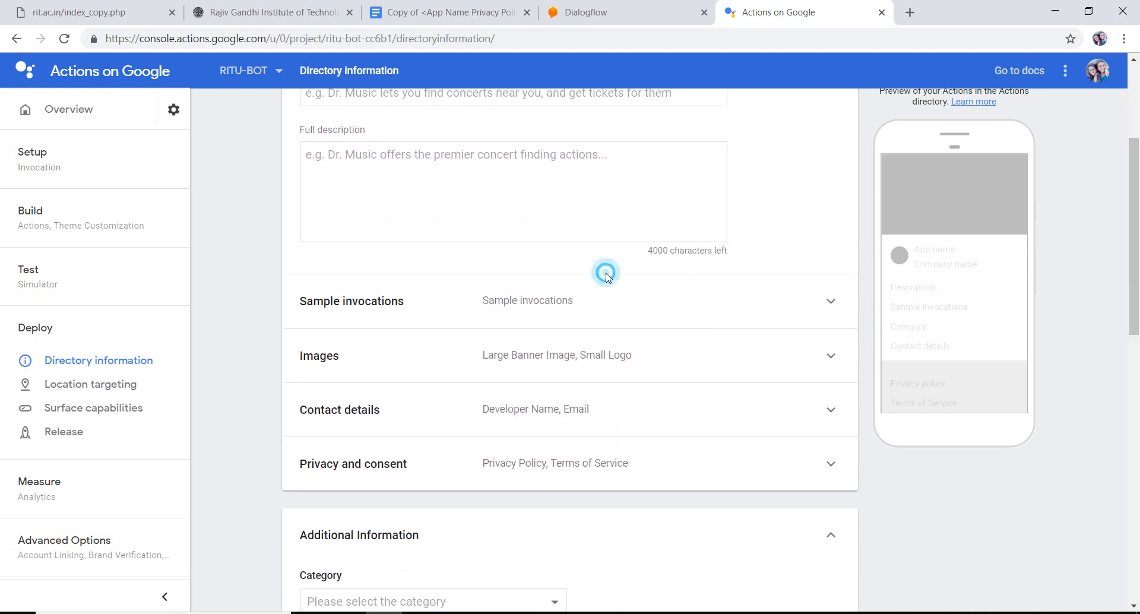
- Expand the Sample invocations, Images and Contact details sections of the directory information to examine their required fields
{"action": "left_click", "coordinate": [596, 298]}
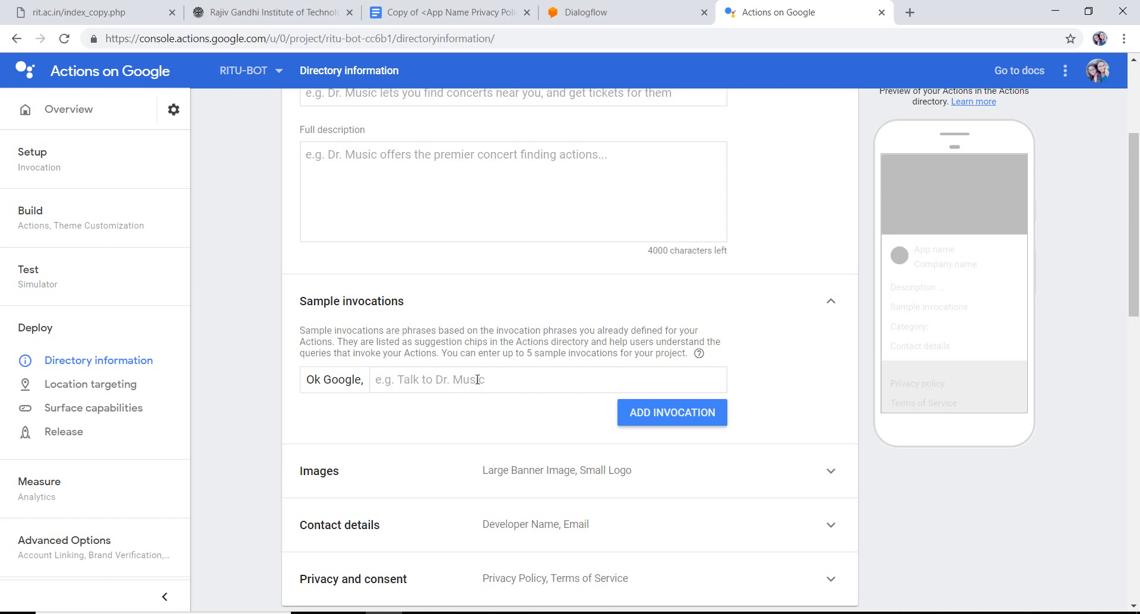
{"action": "left_click", "coordinate": [1129, 313]}
{"action": "left_click_drag", "start_coordinate": [1129, 313], "coordinate": [1131, 341]}
{"action": "left_click", "coordinate": [667, 332]}
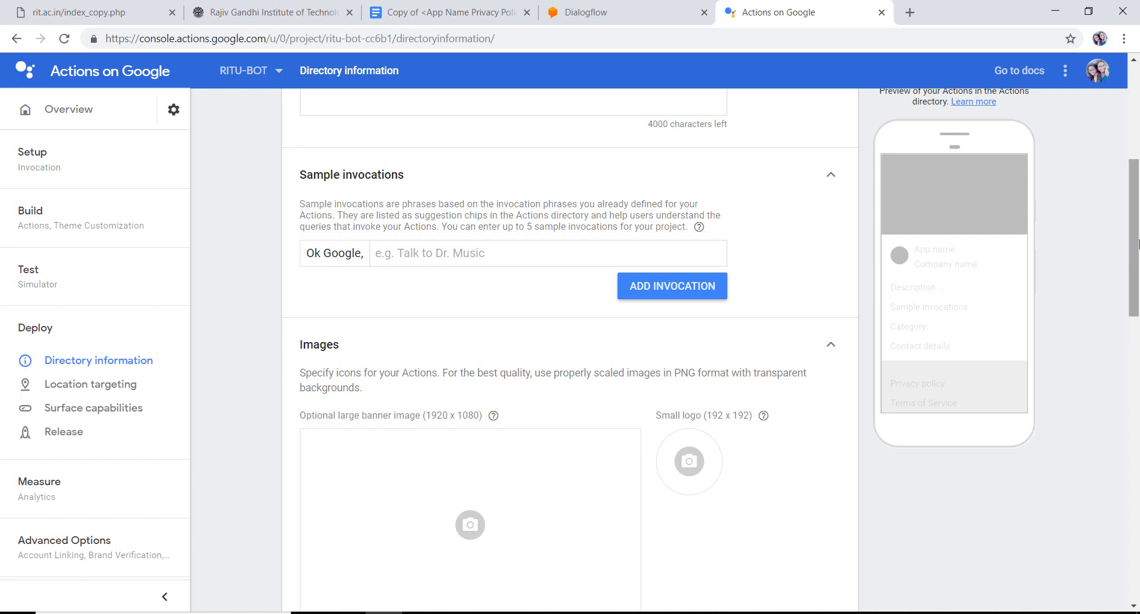
{"action": "left_click_drag", "start_coordinate": [1134, 256], "coordinate": [1136, 300]}
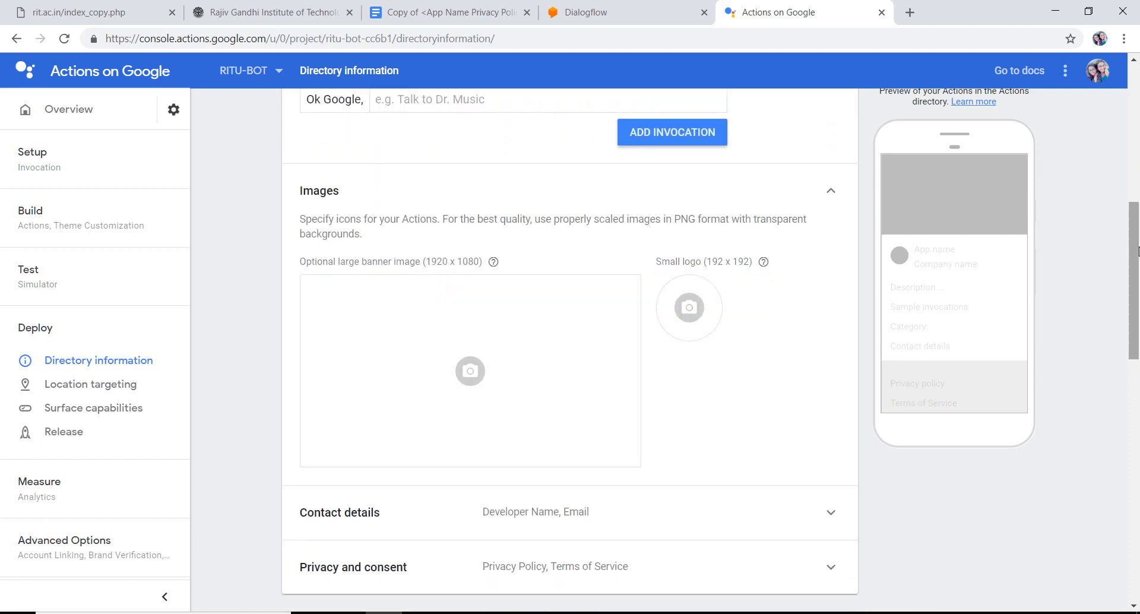
{"action": "left_click_drag", "start_coordinate": [1134, 269], "coordinate": [1134, 304]}
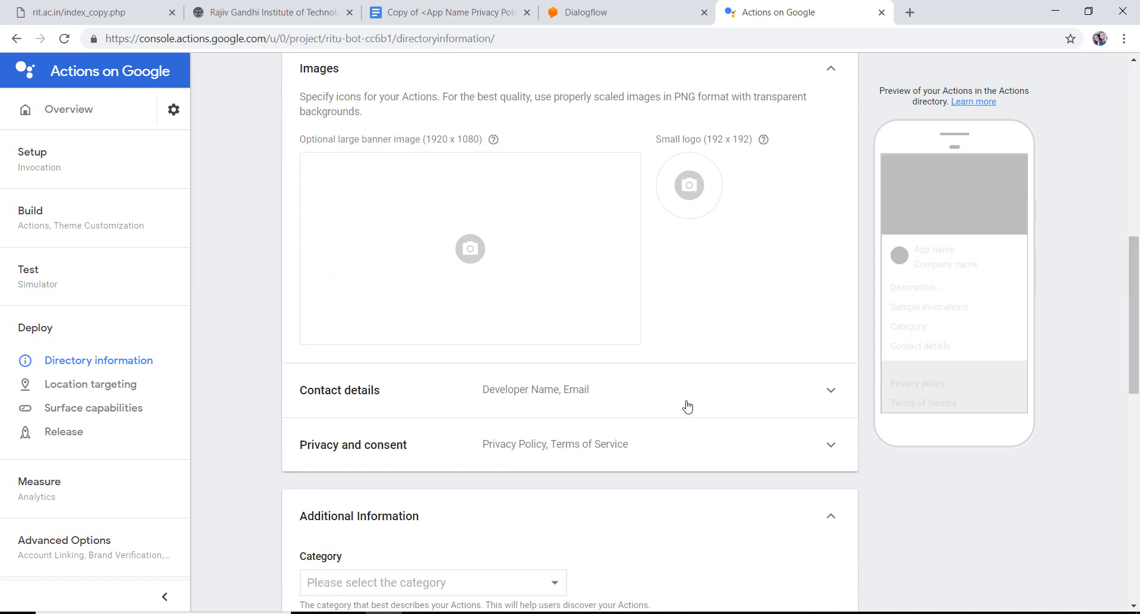
{"action": "left_click", "coordinate": [683, 400]}
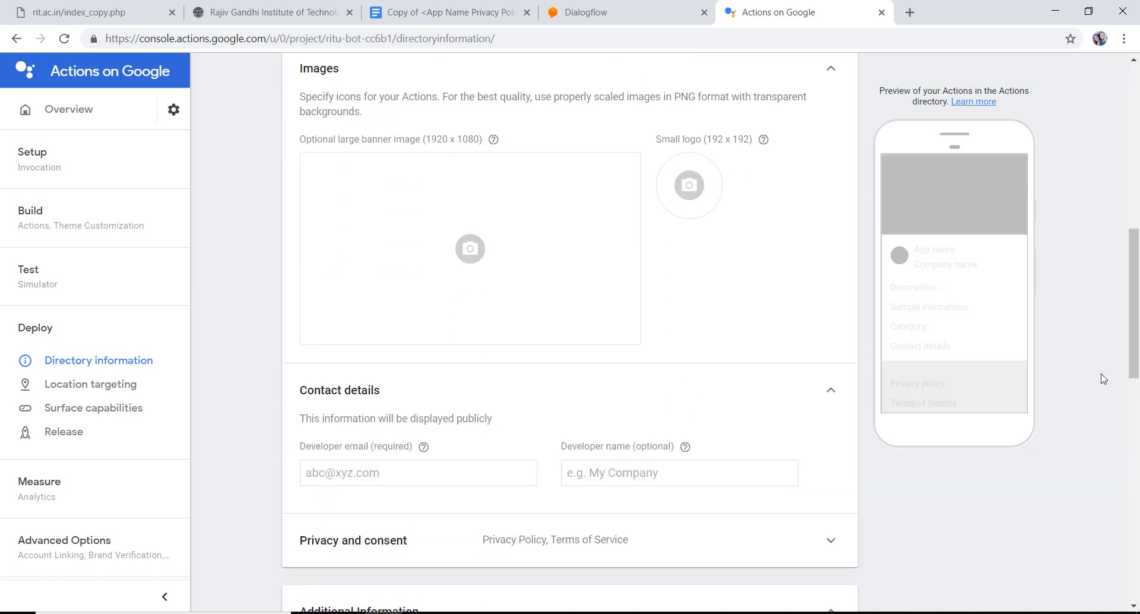
- Expand the Privacy and consent section of the directory information to examine its Privacy Policy and Terms of Service fields
{"action": "left_click_drag", "start_coordinate": [1134, 333], "coordinate": [1134, 361]}
{"action": "left_click", "coordinate": [659, 443]}
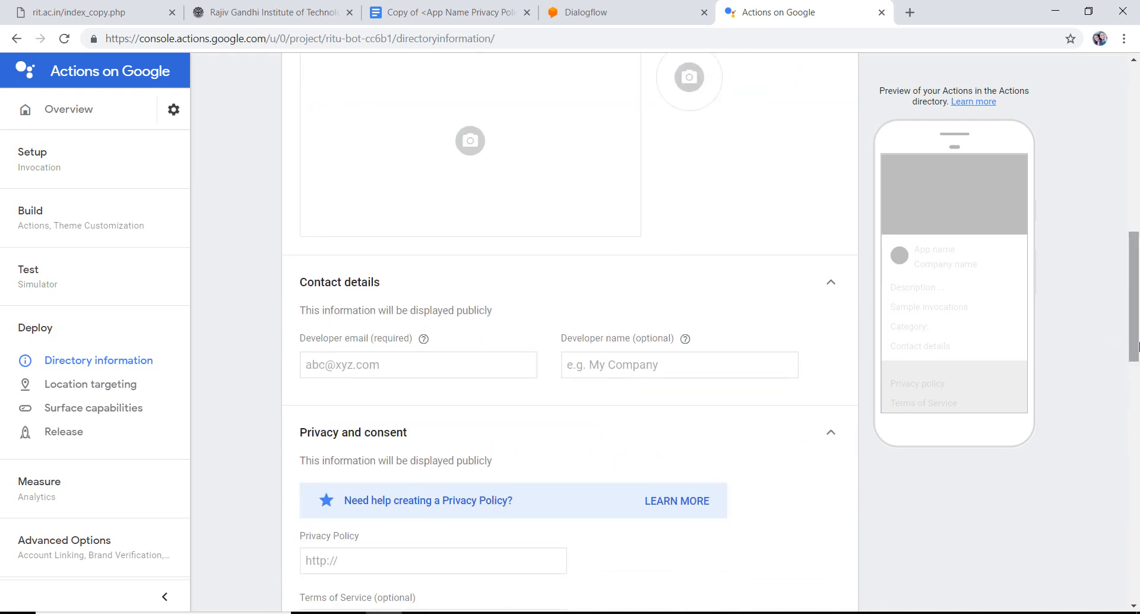
{"action": "left_click_drag", "start_coordinate": [1131, 333], "coordinate": [1131, 368]}
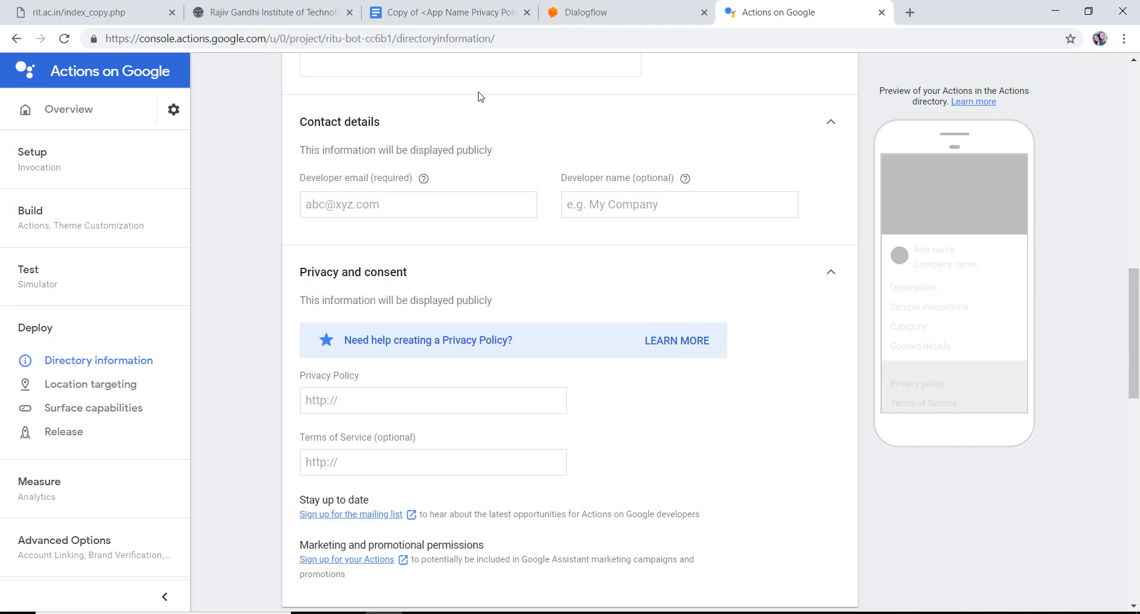
- Switch to the privacy policy document in Google Docs and read through its sections as a sample policy
{"action": "left_click", "coordinate": [409, 9]}
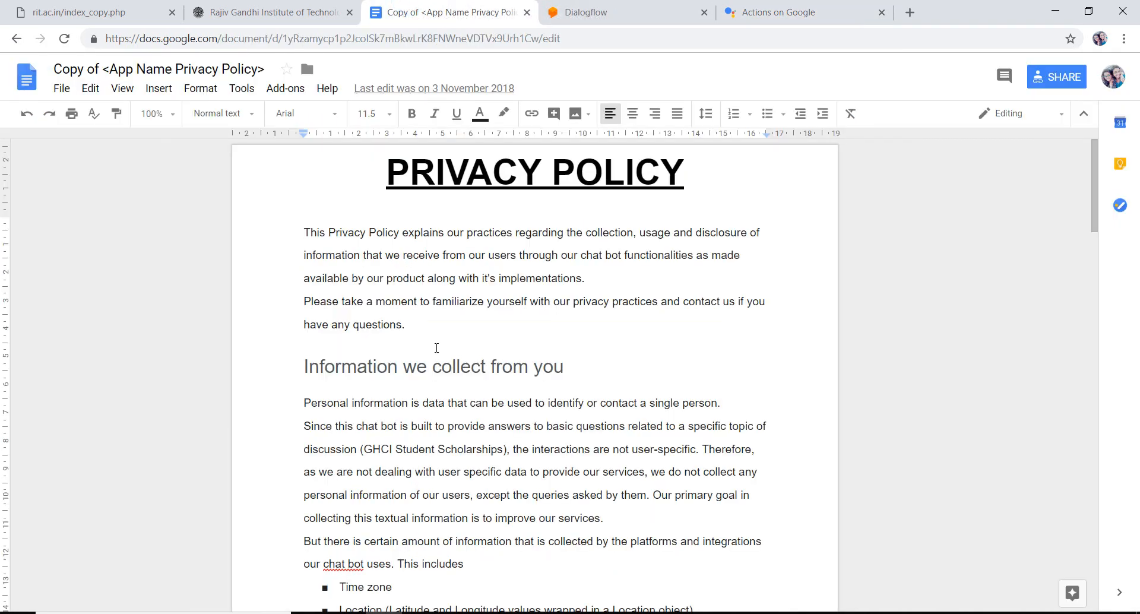
{"action": "scroll", "coordinate": [435, 343], "scroll_direction": "down", "scroll_amount": 8}
{"action": "scroll", "coordinate": [436, 345], "scroll_direction": "down", "scroll_amount": 12}
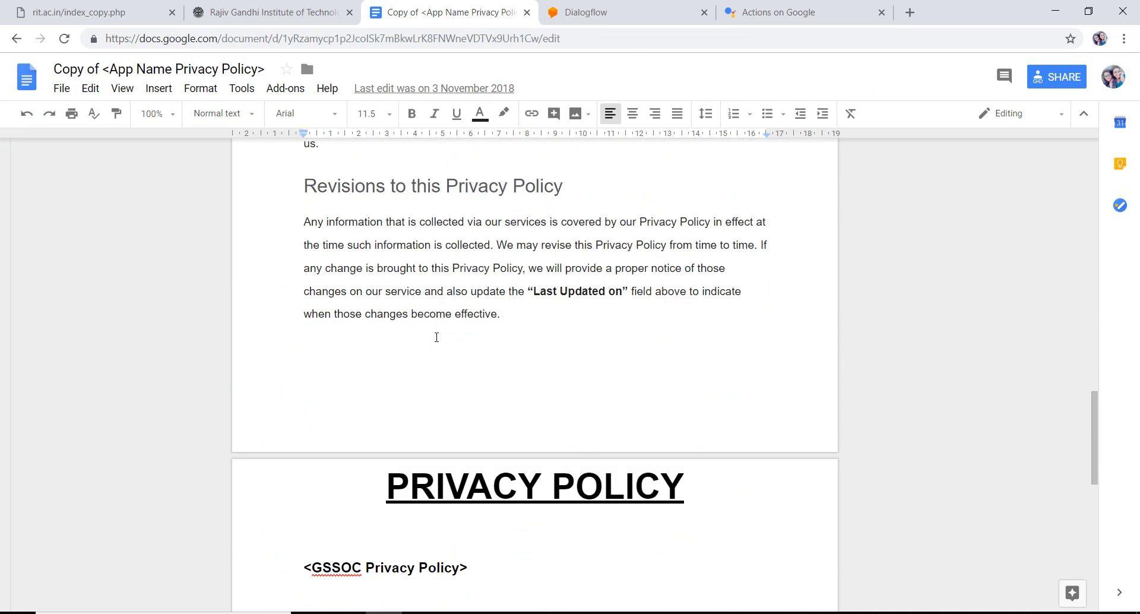
{"action": "scroll", "coordinate": [436, 337], "scroll_direction": "down", "scroll_amount": 5}
{"action": "left_click_drag", "start_coordinate": [436, 311], "coordinate": [466, 234]}
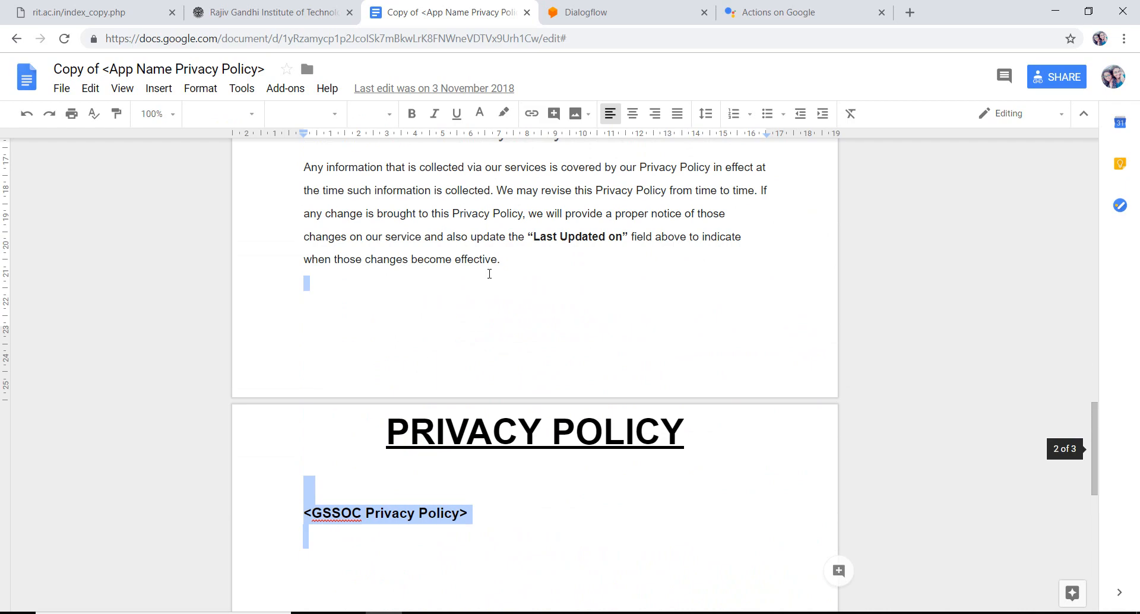
{"action": "left_click", "coordinate": [490, 274]}
{"action": "scroll", "coordinate": [477, 322], "scroll_direction": "up", "scroll_amount": 15}
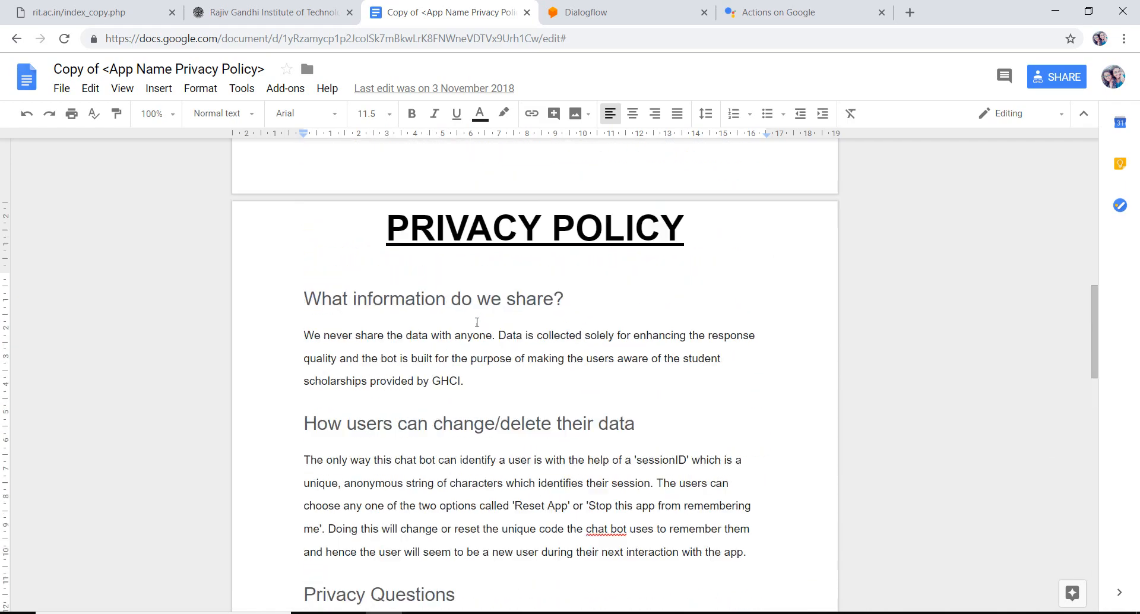
{"action": "scroll", "coordinate": [476, 323], "scroll_direction": "up", "scroll_amount": 4}
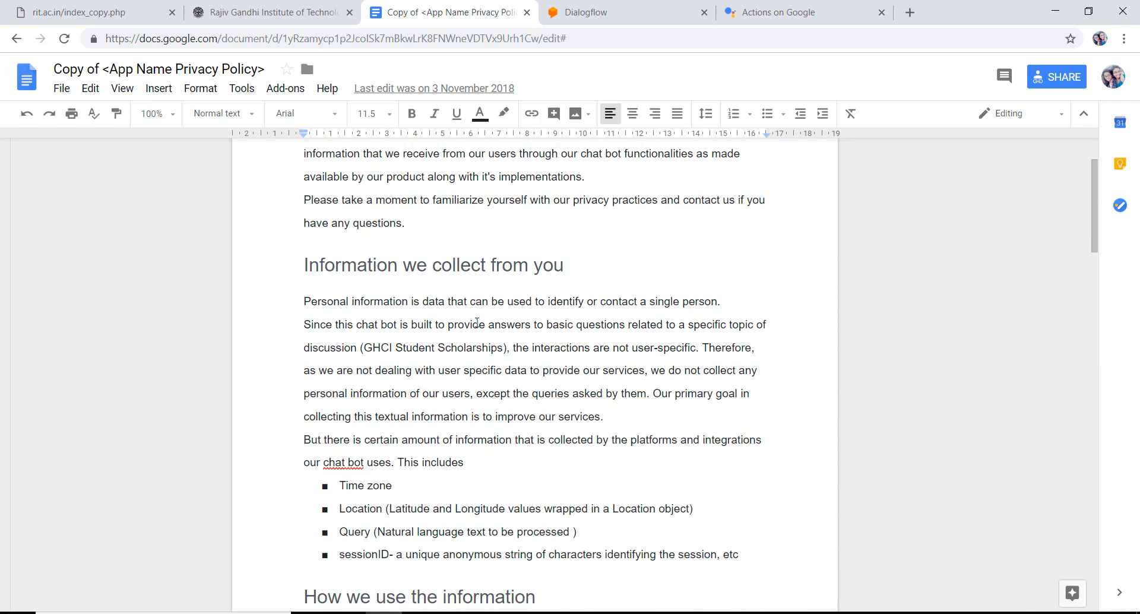
{"action": "scroll", "coordinate": [477, 323], "scroll_direction": "up", "scroll_amount": 2}
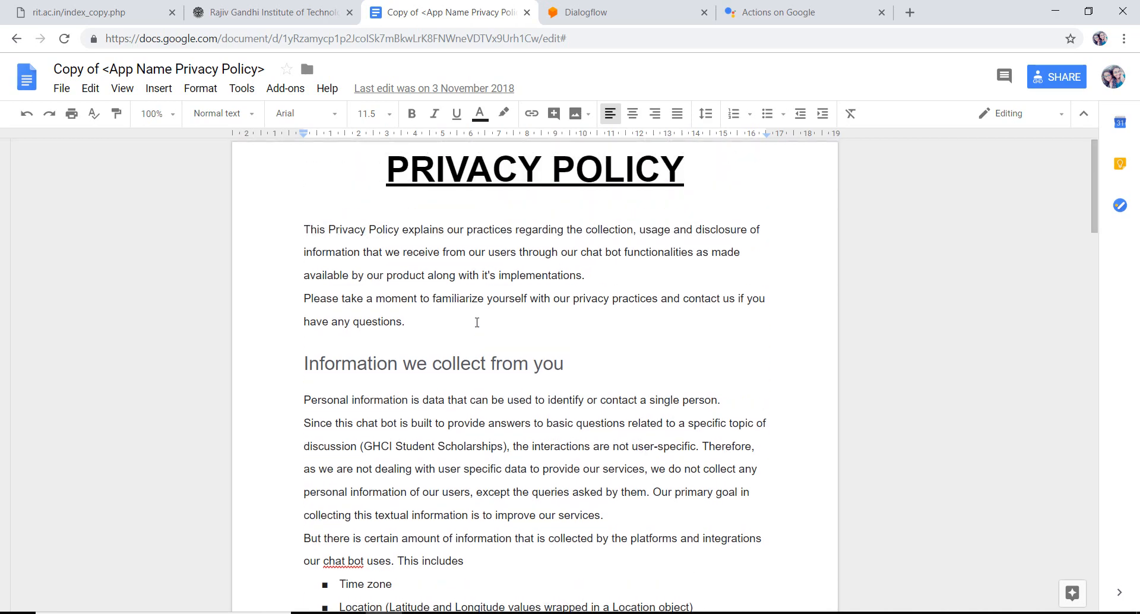
{"action": "scroll", "coordinate": [476, 322], "scroll_direction": "down", "scroll_amount": 4}
{"action": "scroll", "coordinate": [477, 322], "scroll_direction": "down", "scroll_amount": 3}
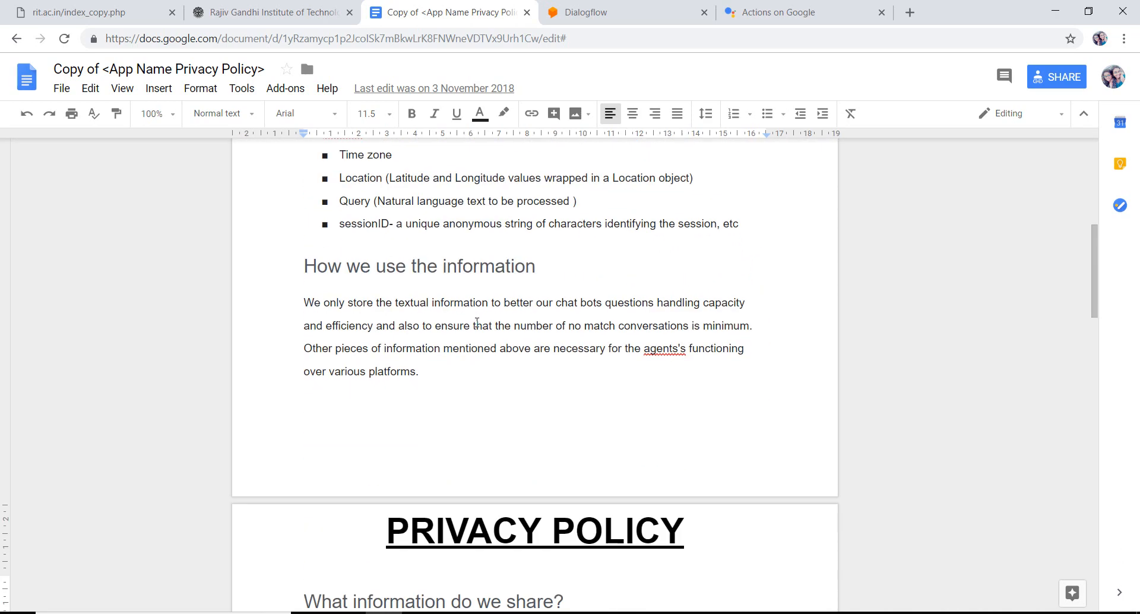
{"action": "scroll", "coordinate": [477, 322], "scroll_direction": "up", "scroll_amount": 5}
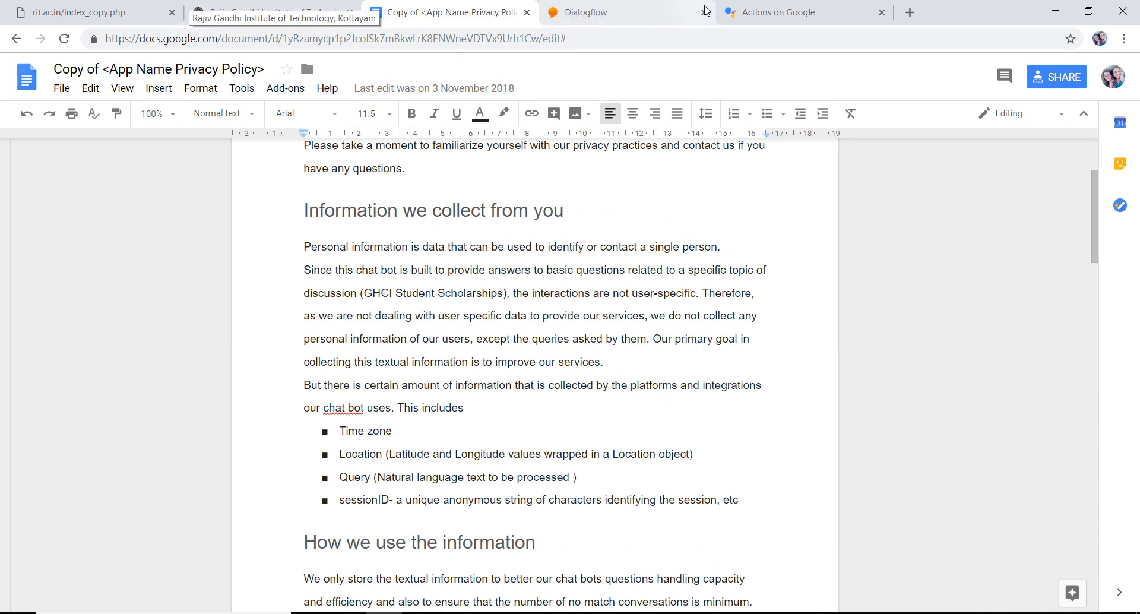
- Return to the Actions on Google directory information and examine the Additional Information, from Category and For Families to Transactions and Mic Policy
{"action": "left_click", "coordinate": [658, 8]}
{"action": "left_click", "coordinate": [784, 12]}
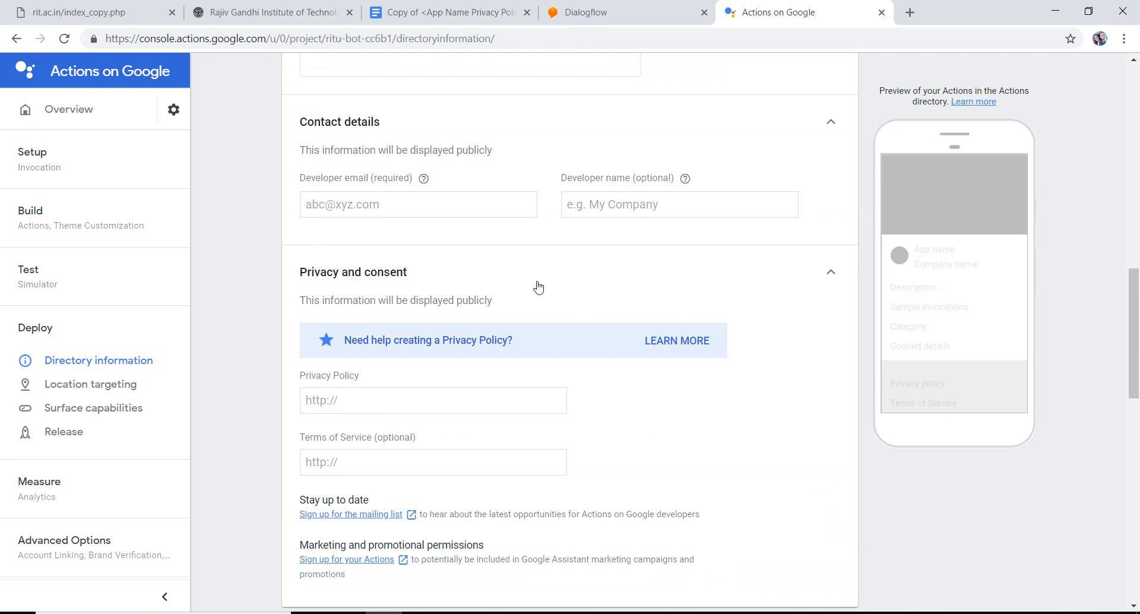
{"action": "scroll", "coordinate": [458, 409], "scroll_direction": "down", "scroll_amount": 3}
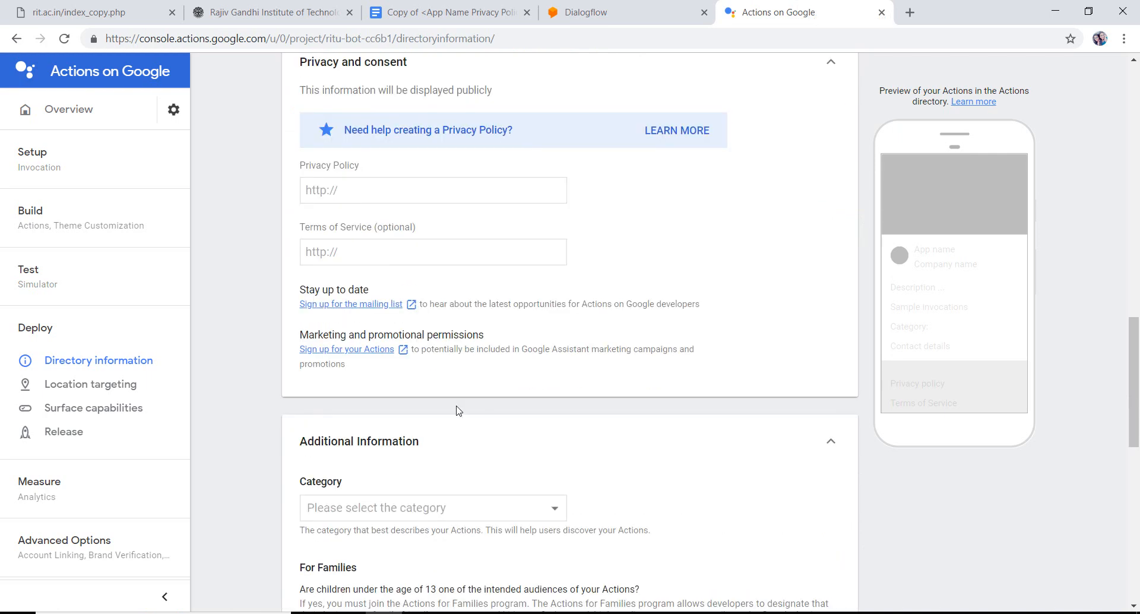
{"action": "scroll", "coordinate": [458, 410], "scroll_direction": "down", "scroll_amount": 3}
{"action": "scroll", "coordinate": [457, 409], "scroll_direction": "down", "scroll_amount": 3}
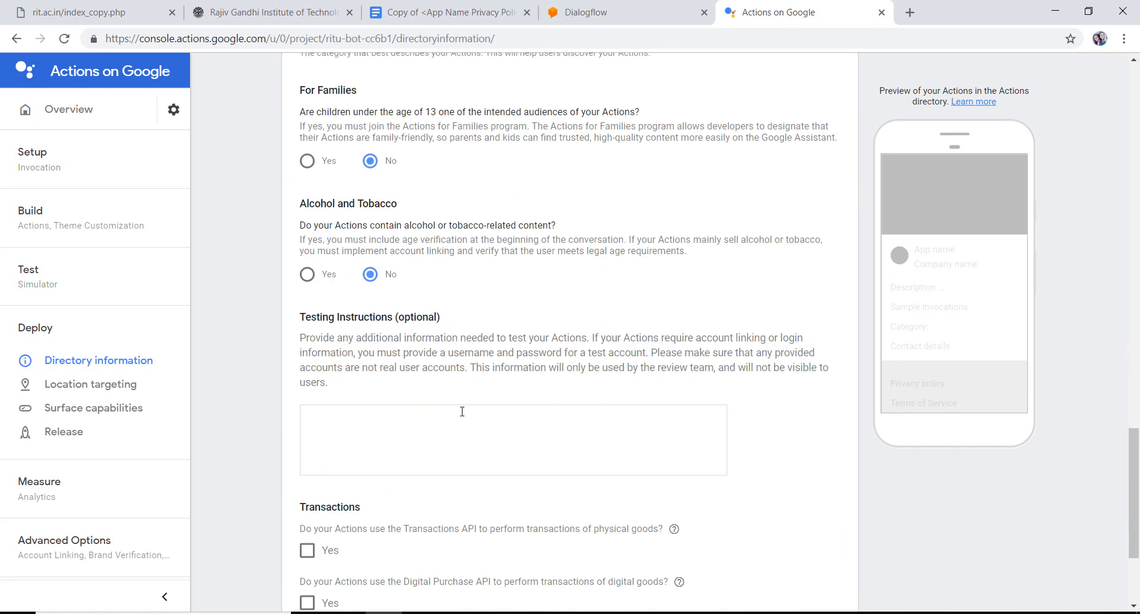
{"action": "scroll", "coordinate": [462, 411], "scroll_direction": "down", "scroll_amount": 3}
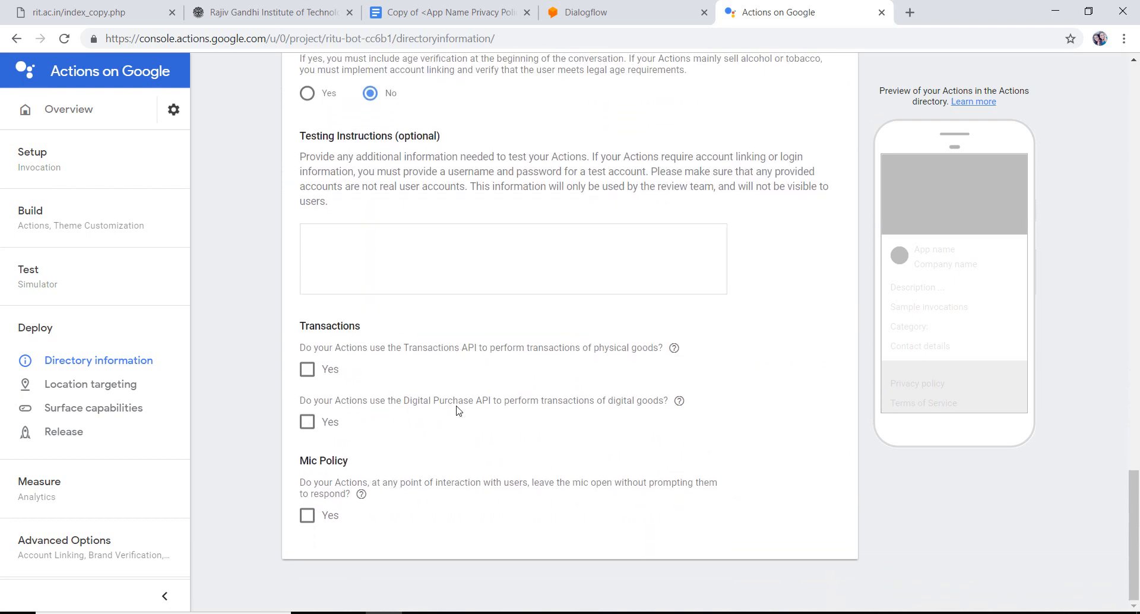
{"action": "scroll", "coordinate": [458, 409], "scroll_direction": "up", "scroll_amount": 4}
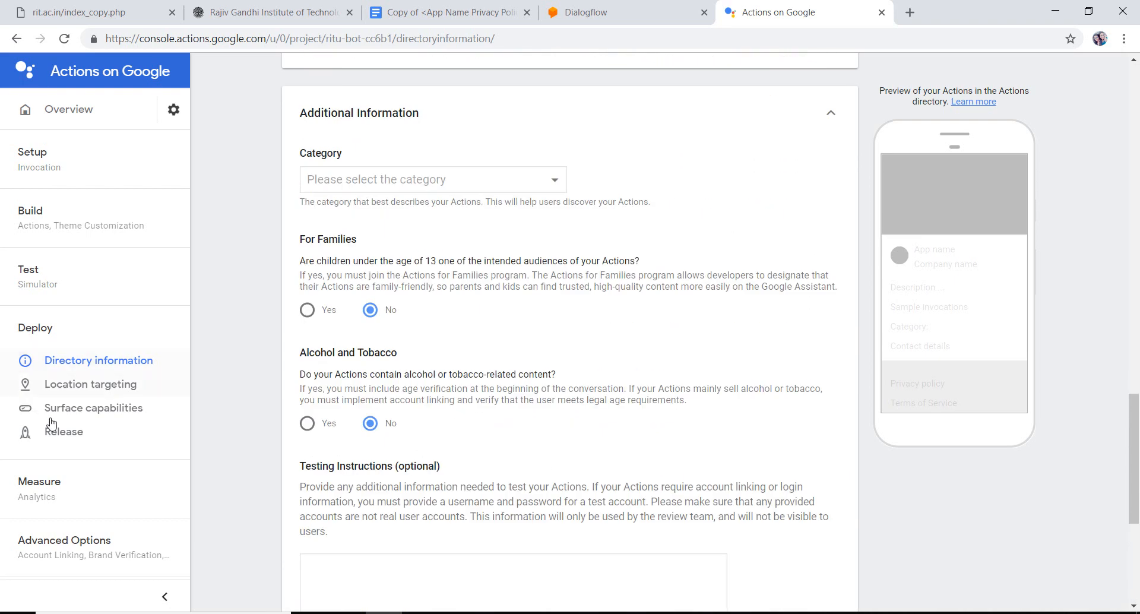
- Open the project's release management page and briefly check the Google Assistant integration in Dialogflow before returning to it
{"action": "left_click", "coordinate": [85, 442]}
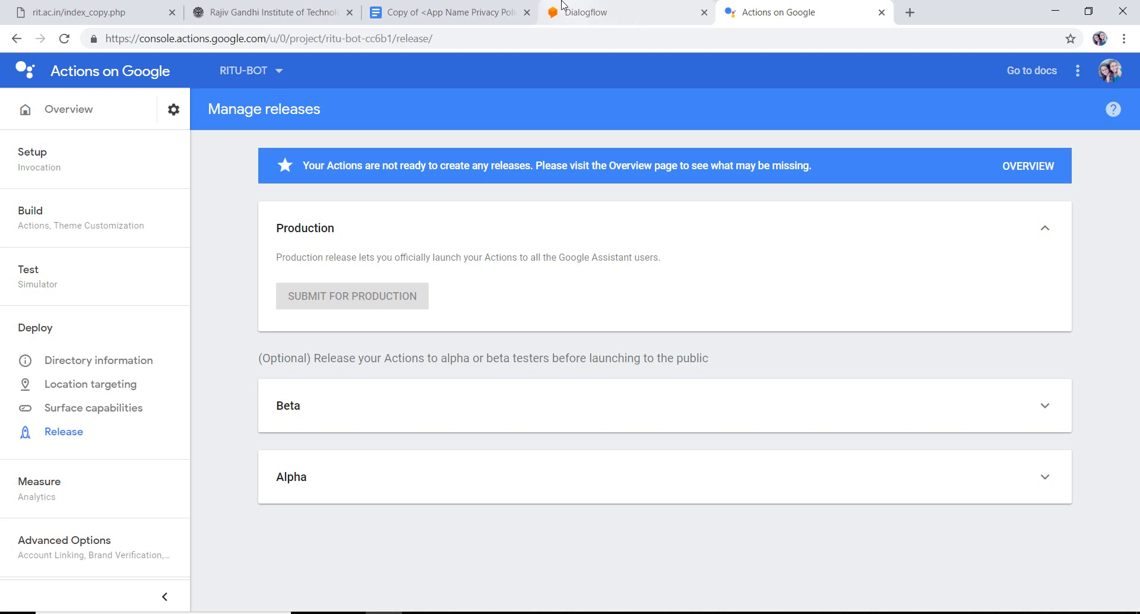
{"action": "left_click", "coordinate": [617, 5]}
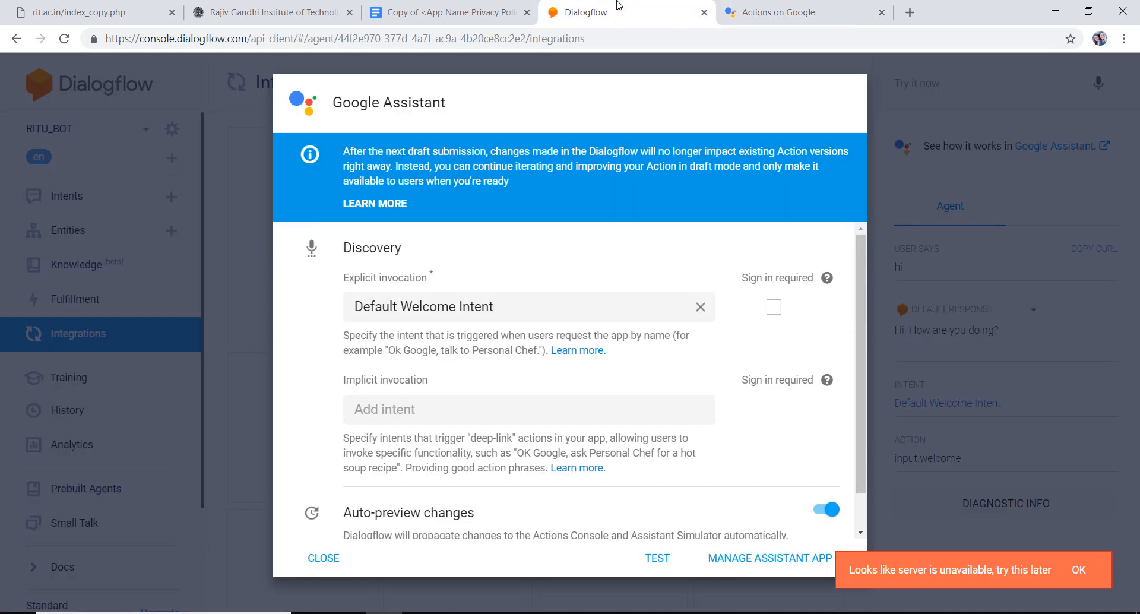
{"action": "left_click", "coordinate": [831, 10]}
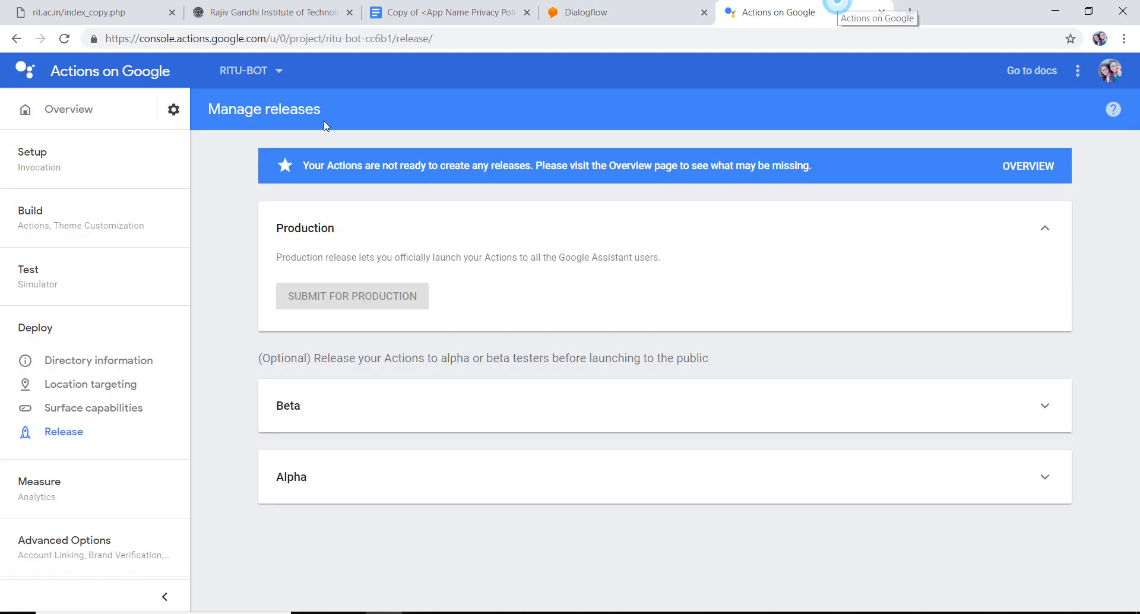
- Review the project overview, then open the invocation setup to examine the display name and Assistant voice settings
{"action": "left_click", "coordinate": [95, 110]}
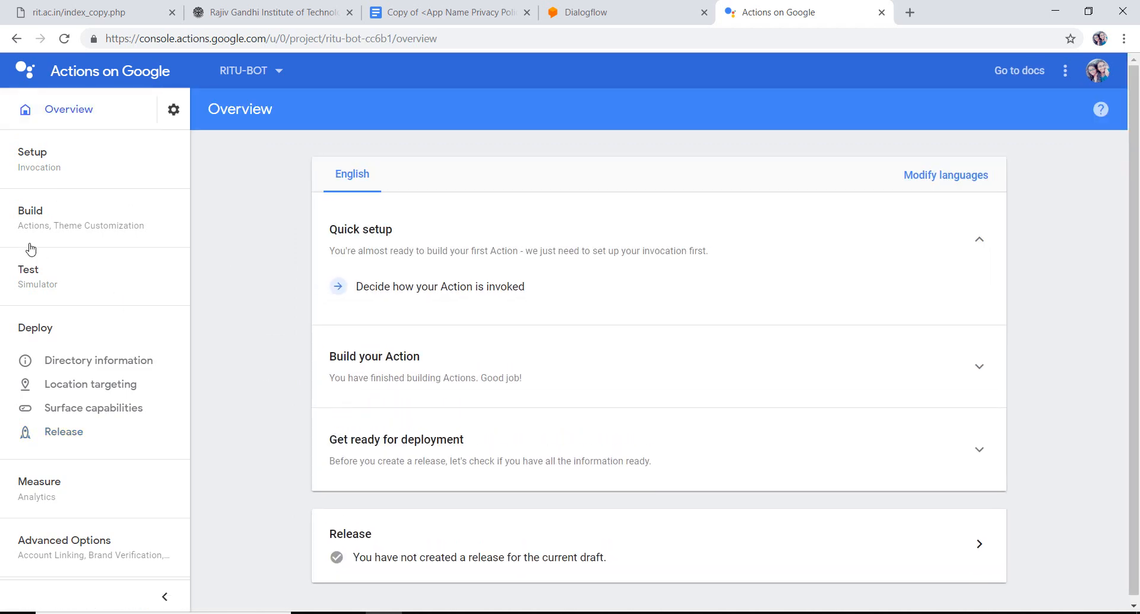
{"action": "left_click", "coordinate": [126, 165]}
{"action": "left_click", "coordinate": [40, 191]}
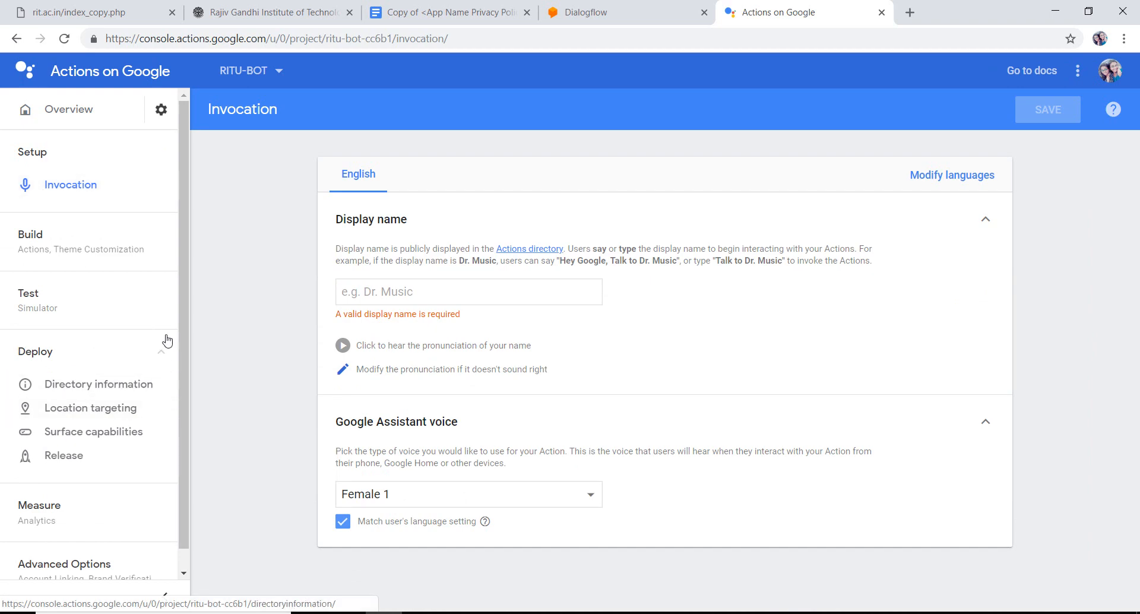
- Open the test simulator for the project, then minimize the browser window to show the desktop
{"action": "left_click", "coordinate": [137, 307]}
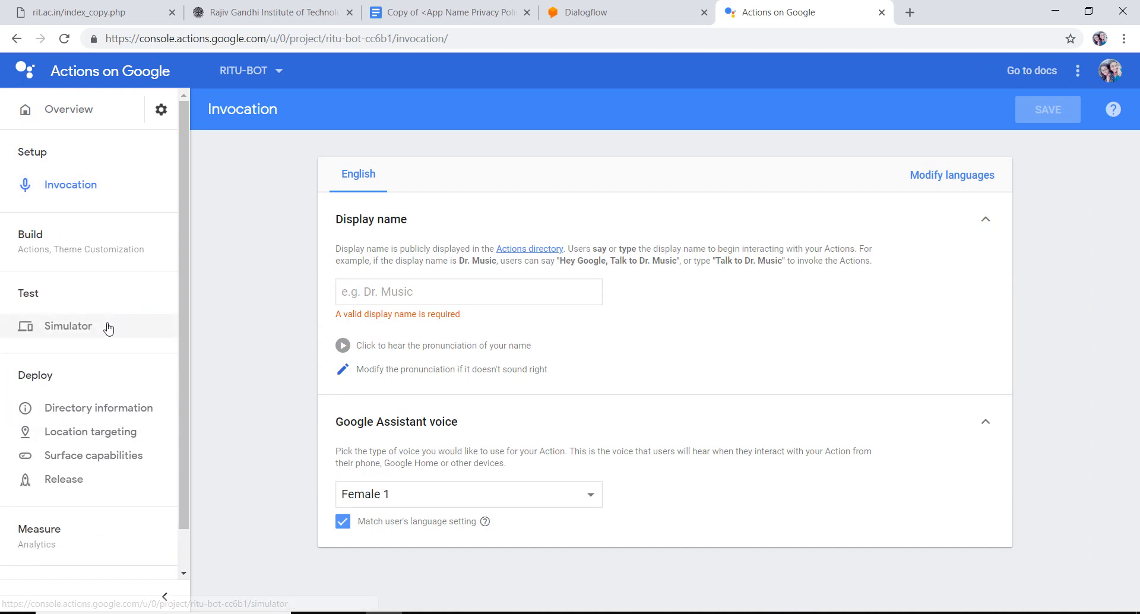
{"action": "left_click", "coordinate": [108, 326]}
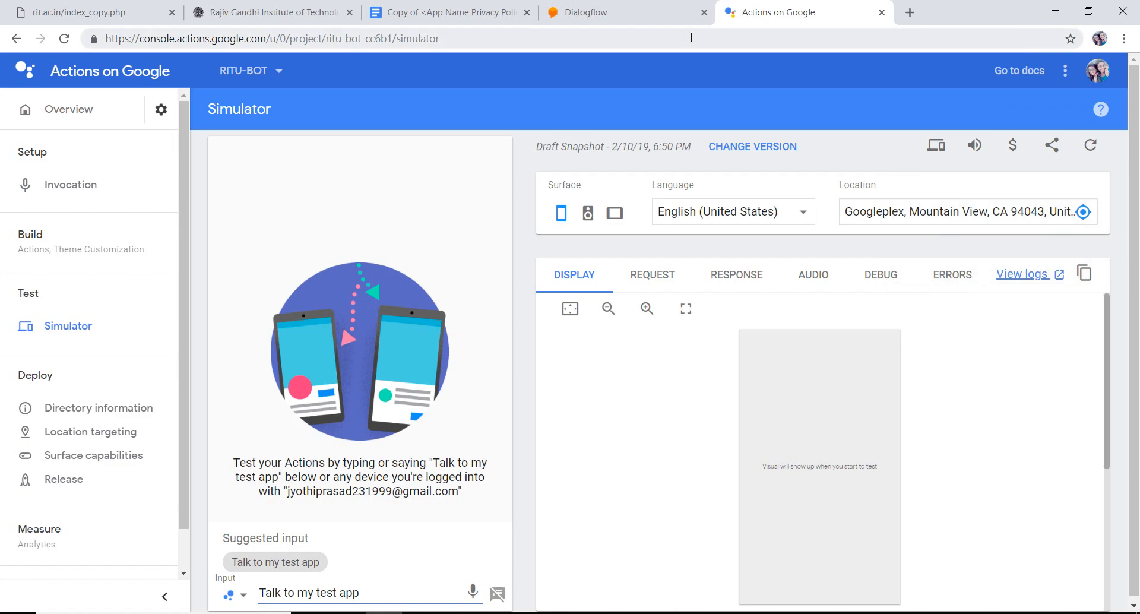
{"action": "left_click", "coordinate": [1065, 10]}
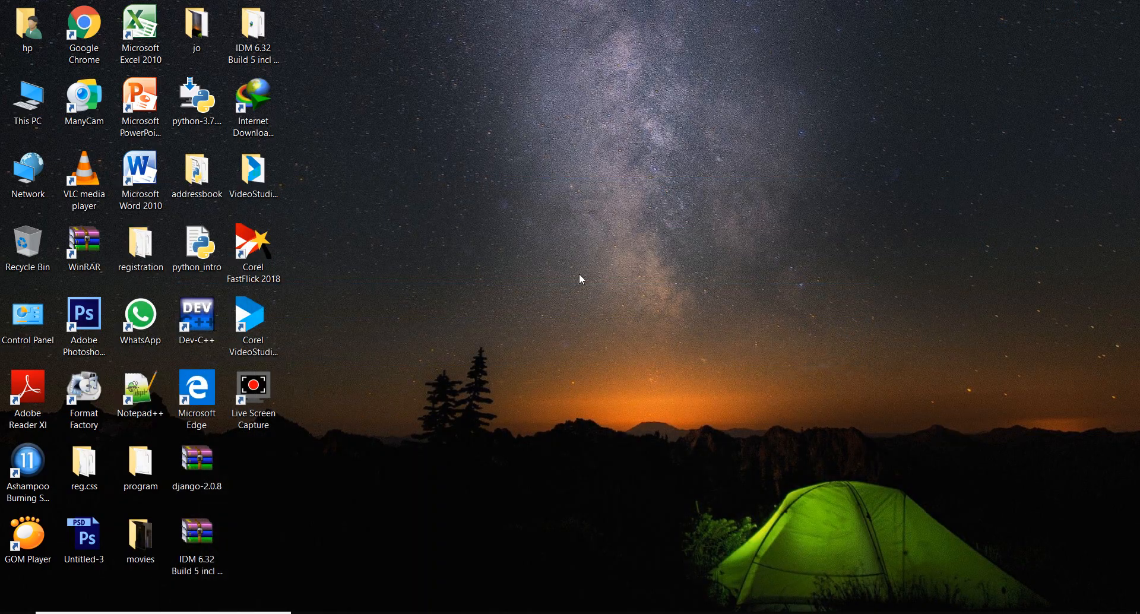